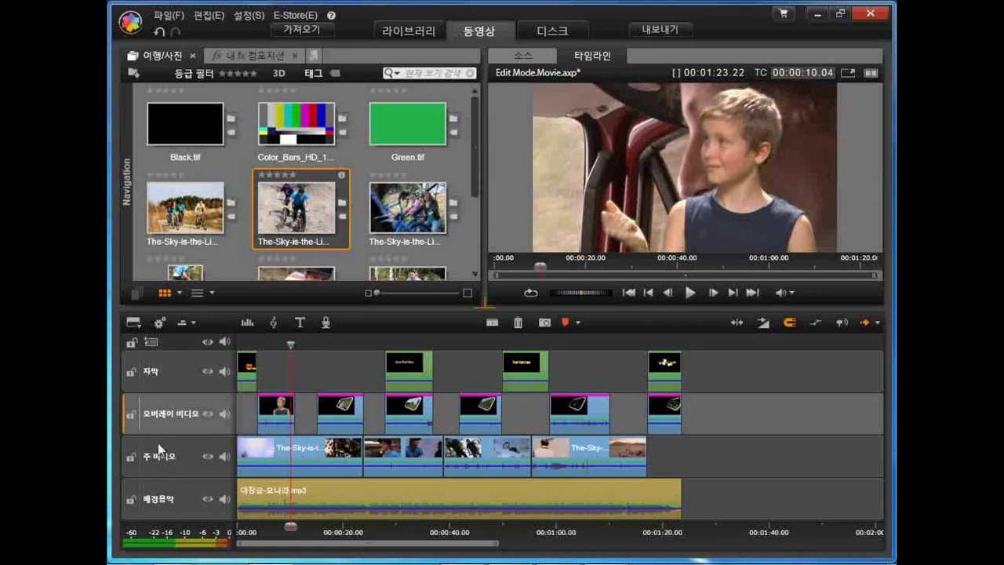
- Duplicate the 주 비디오 track directly below the original and enlarge the timeline area to show all tracks
left_click(176, 469)
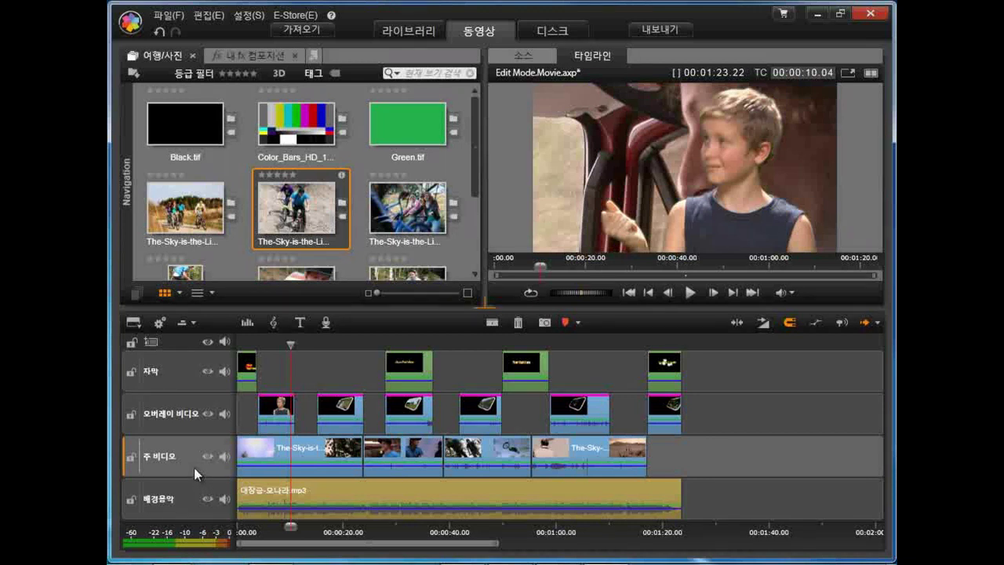
left_click_drag(193, 467, 192, 500)
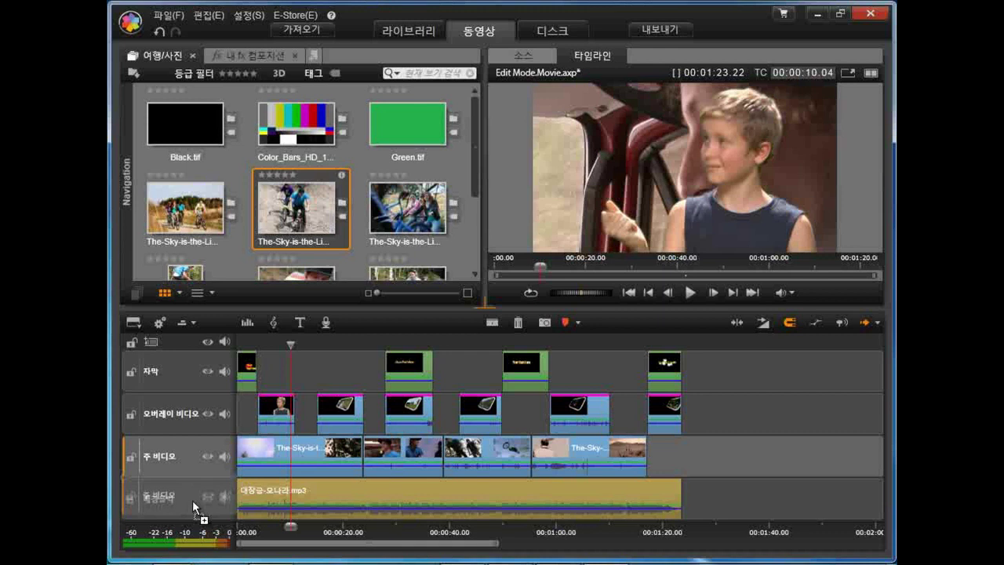
left_click_drag(193, 500, 192, 500)
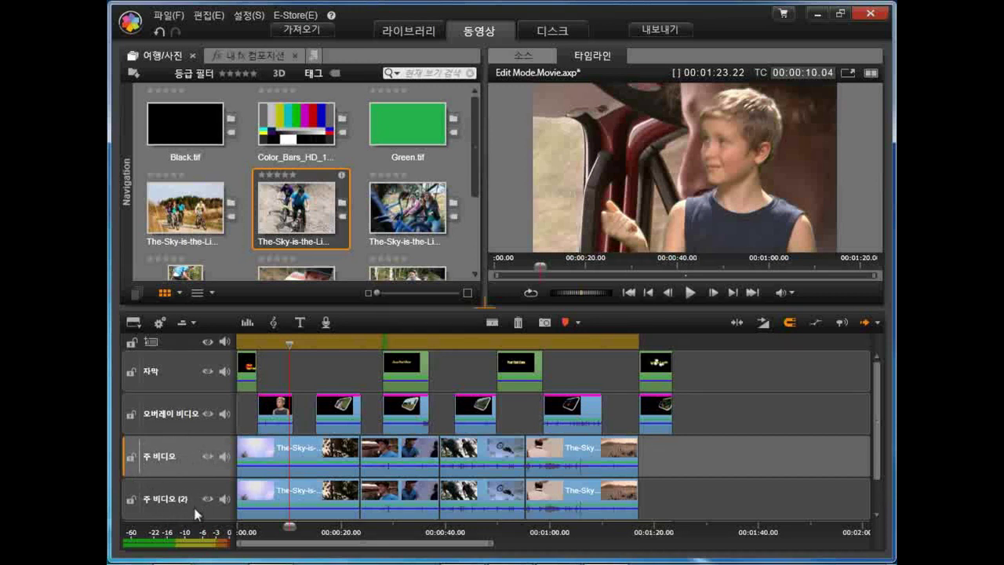
left_click_drag(484, 302, 486, 244)
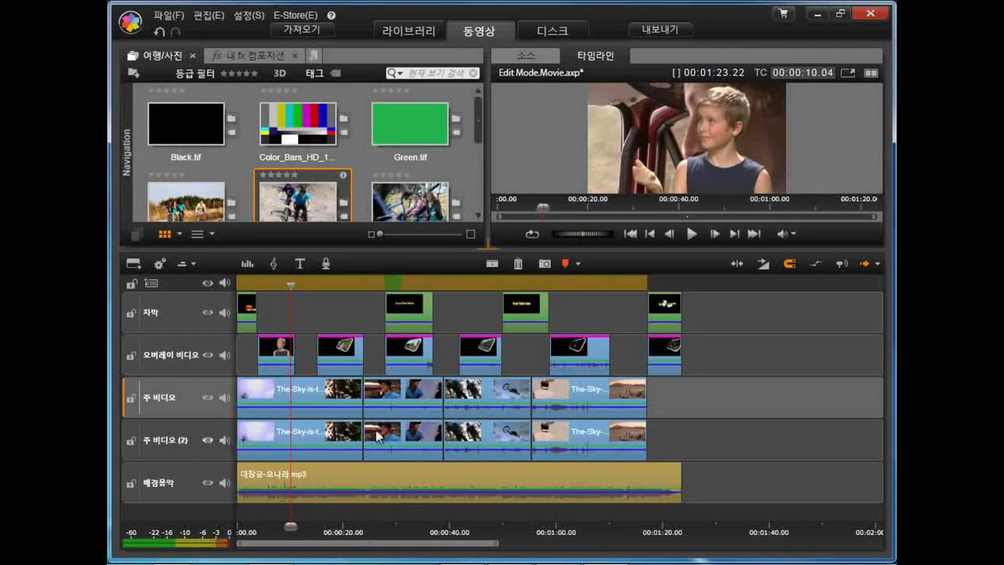
- Delete the duplicate 주 비디오 (2) track and shrink the timeline area back
left_click(189, 447)
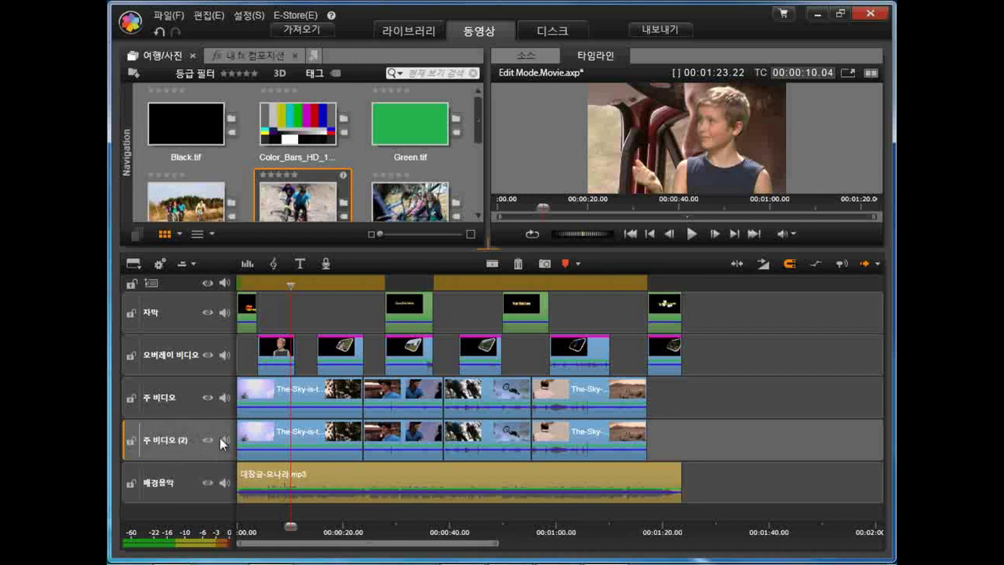
right_click(184, 457)
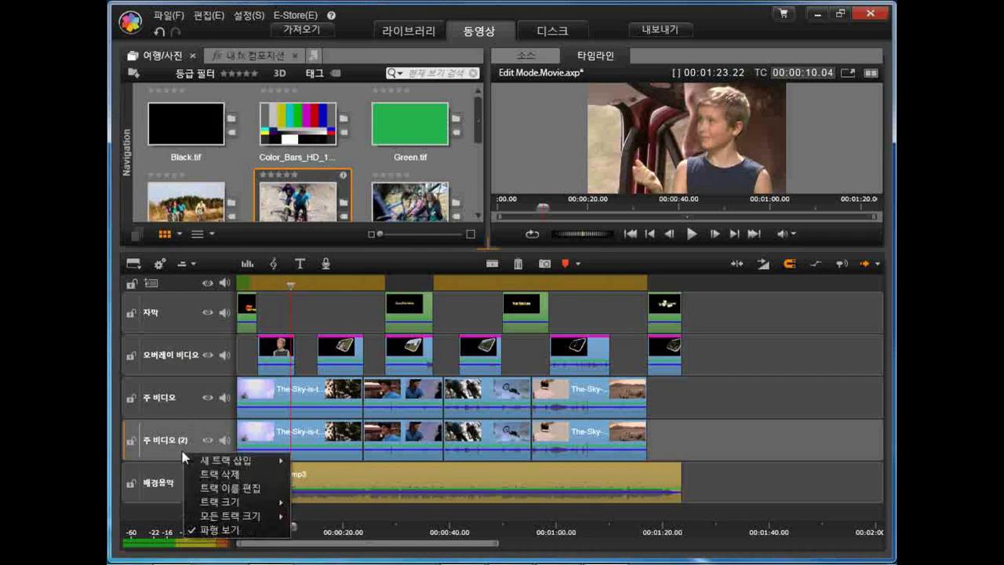
left_click(243, 475)
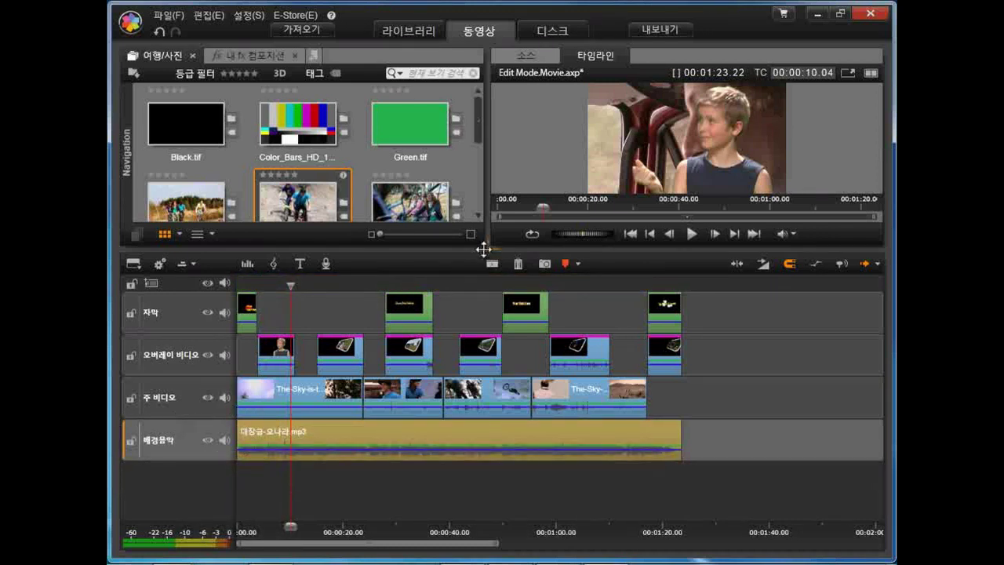
left_click_drag(487, 248, 491, 298)
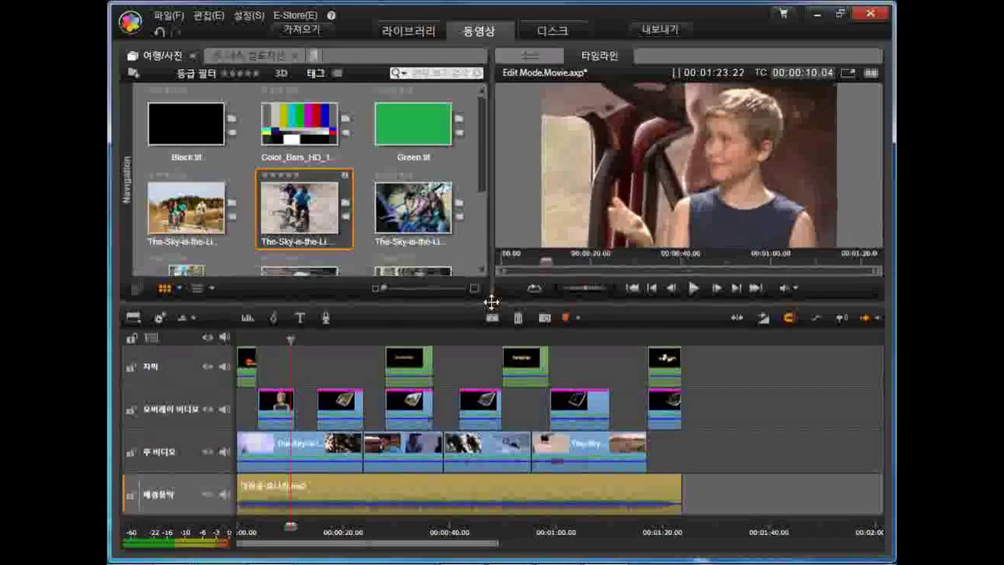
- Move the 주 비디오 track above the 오버레이 비디오 track, and return it to its place above 배경음악
left_click(185, 461)
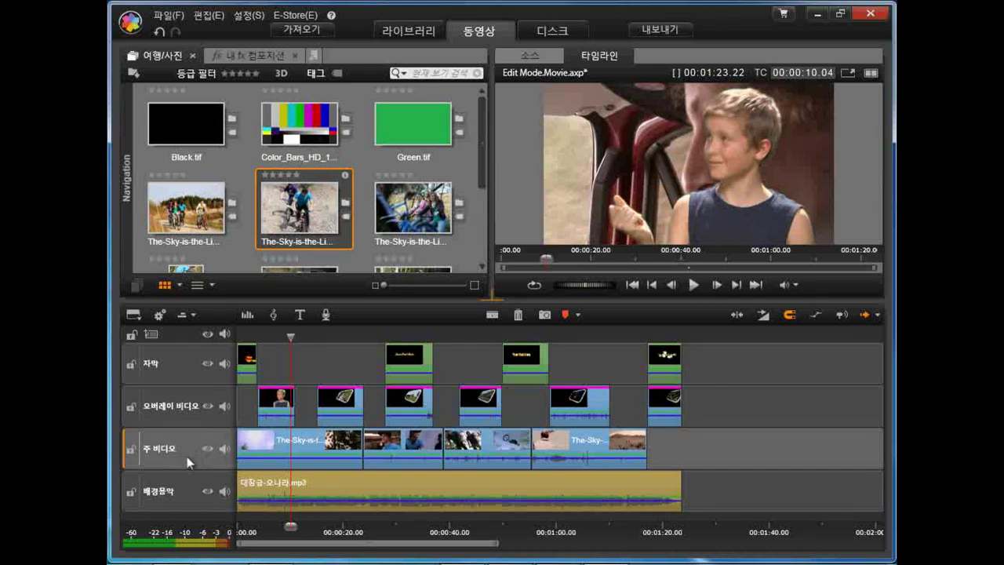
left_click_drag(188, 463, 180, 408)
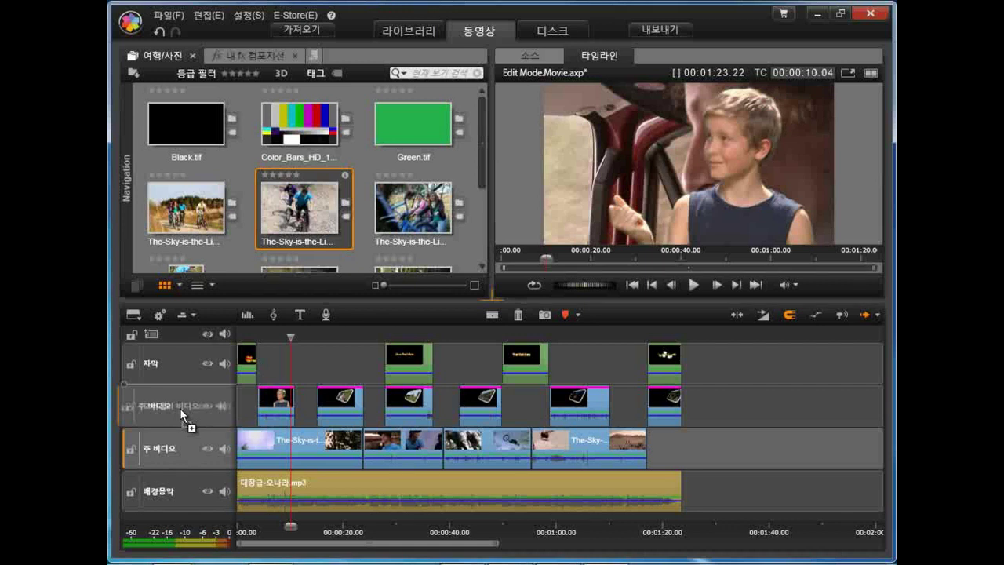
left_click_drag(180, 408, 180, 409)
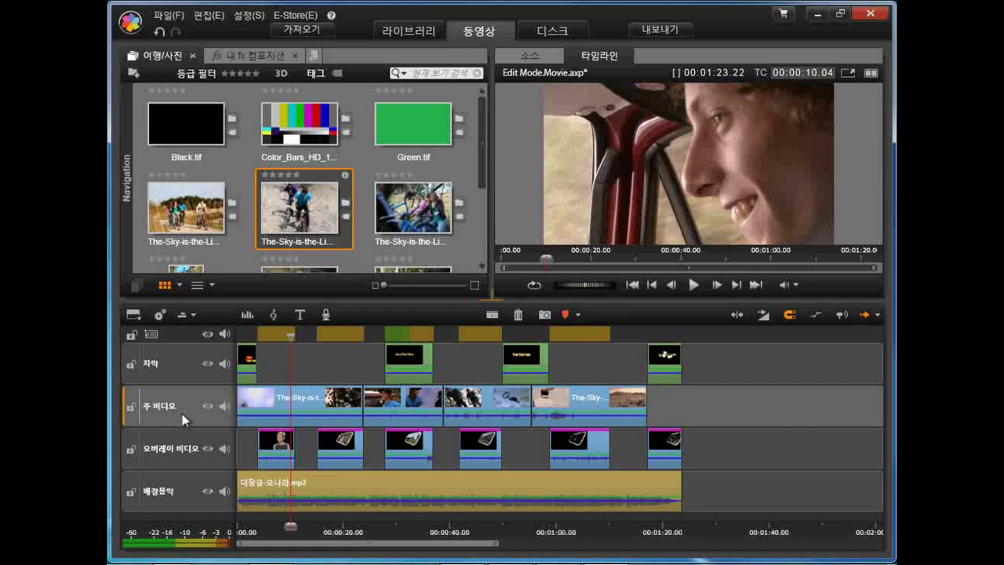
left_click_drag(182, 419, 178, 484)
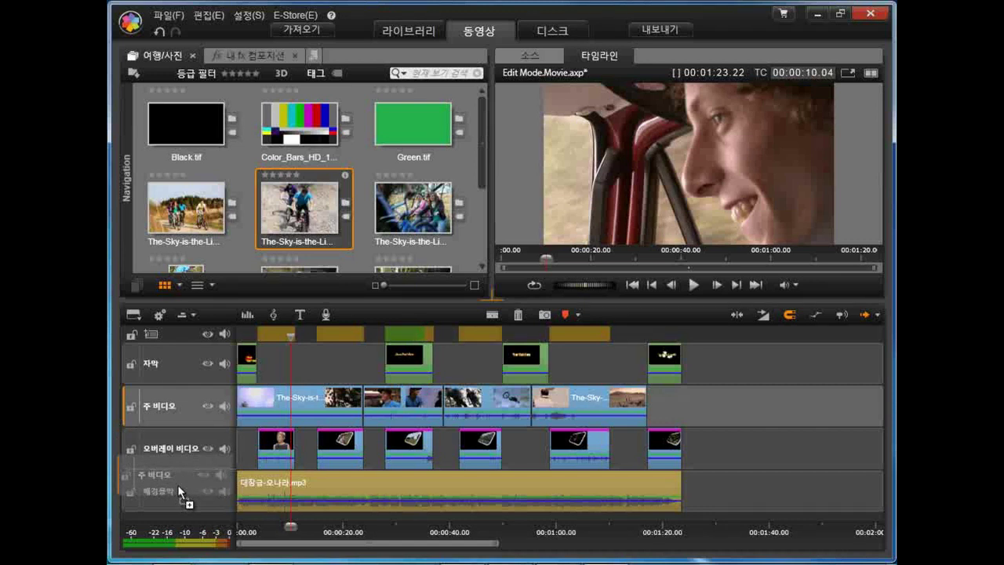
left_click_drag(178, 484, 178, 486)
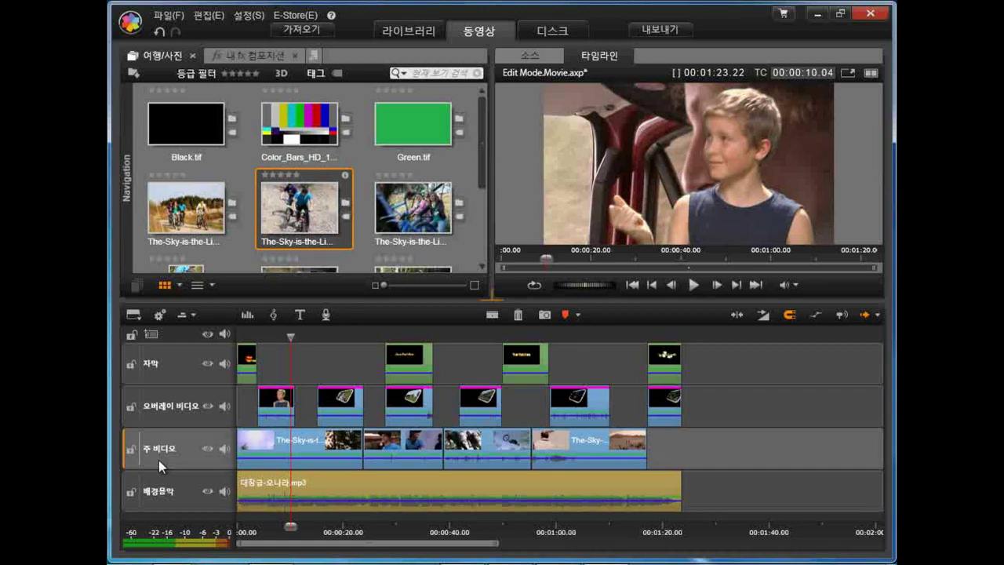
- Try out the track locks on the 자막 and 주 비디오 tracks, leaving both unlocked
left_click(131, 365)
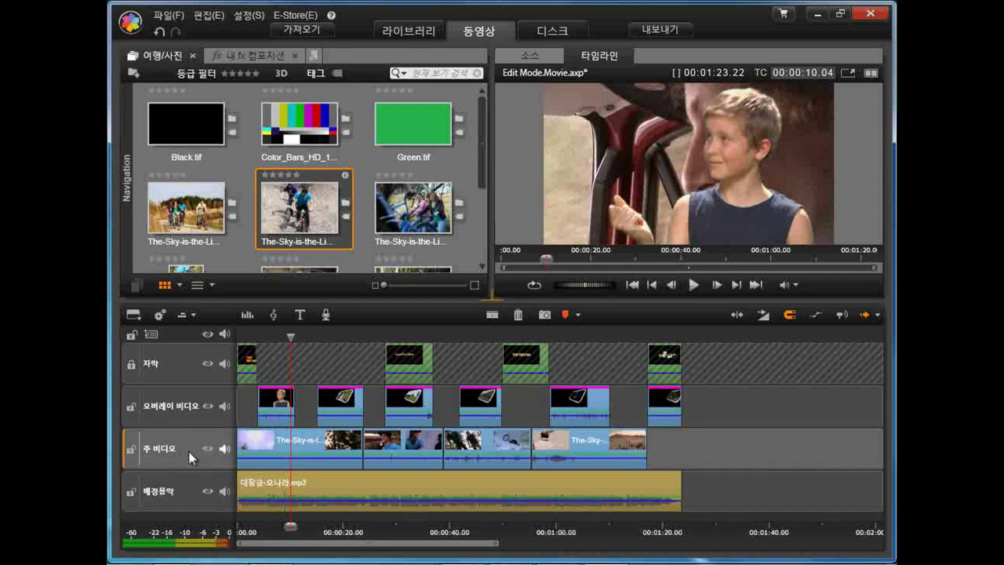
left_click(133, 449)
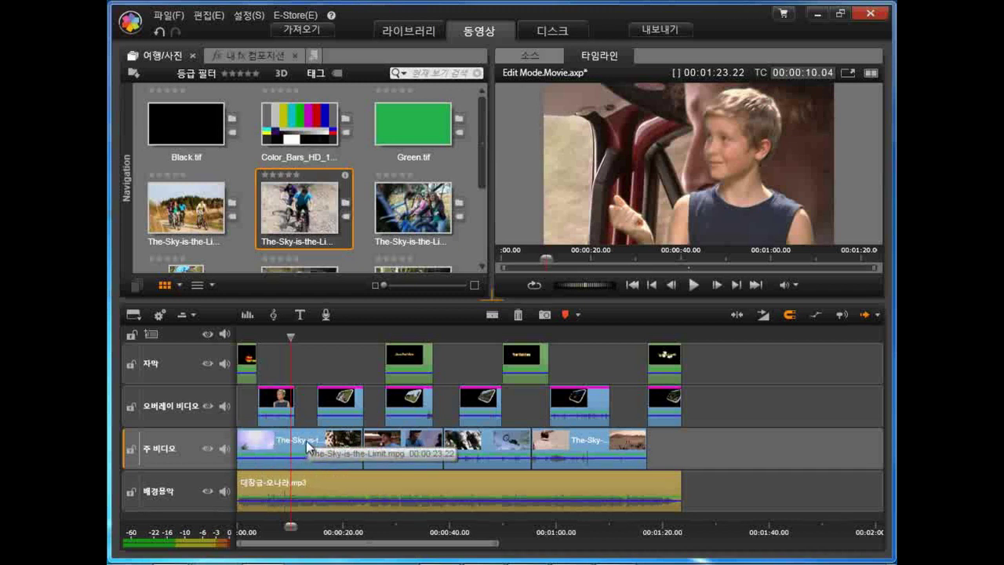
- Detach the audio from the first clip on the 주 비디오 track
right_click(308, 443)
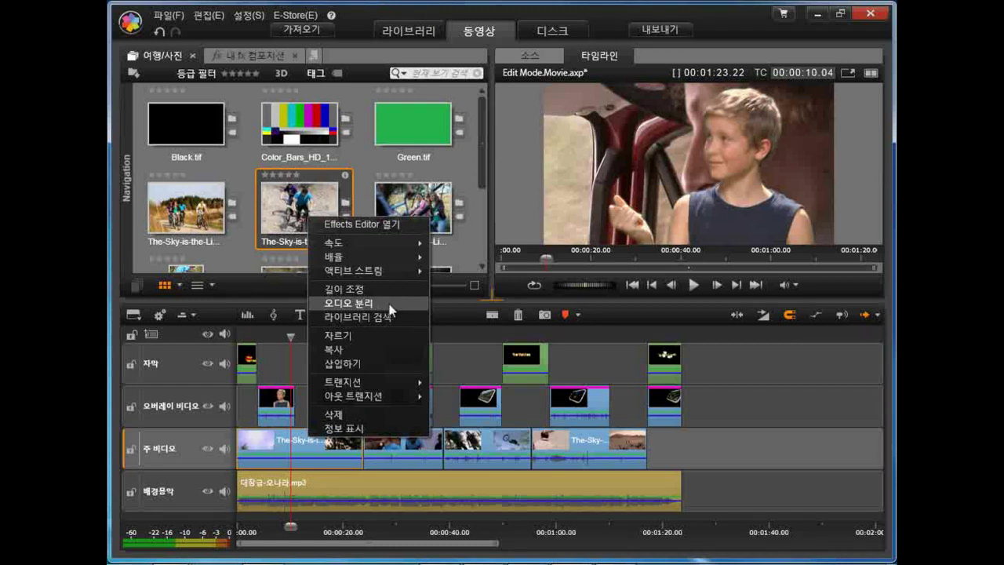
left_click(389, 304)
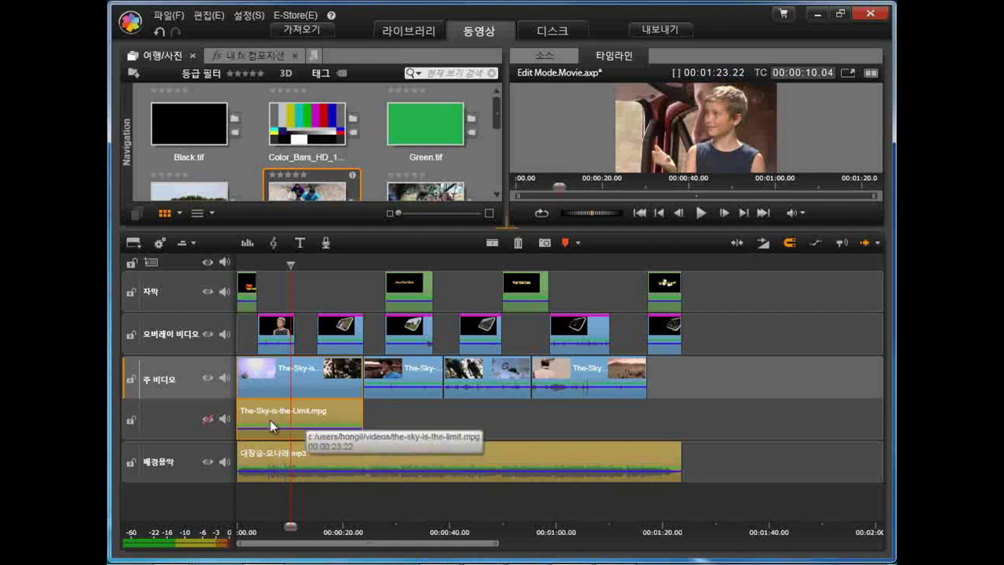
- Try moving the detached audio clip with the 주 비디오 track locked, and unlock that track
left_click(131, 381)
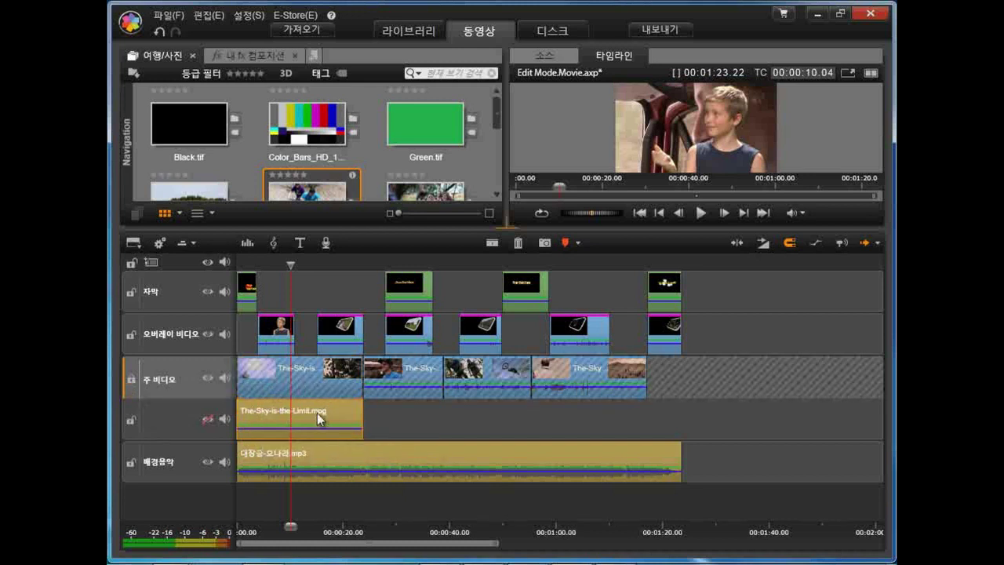
left_click_drag(296, 414, 177, 402)
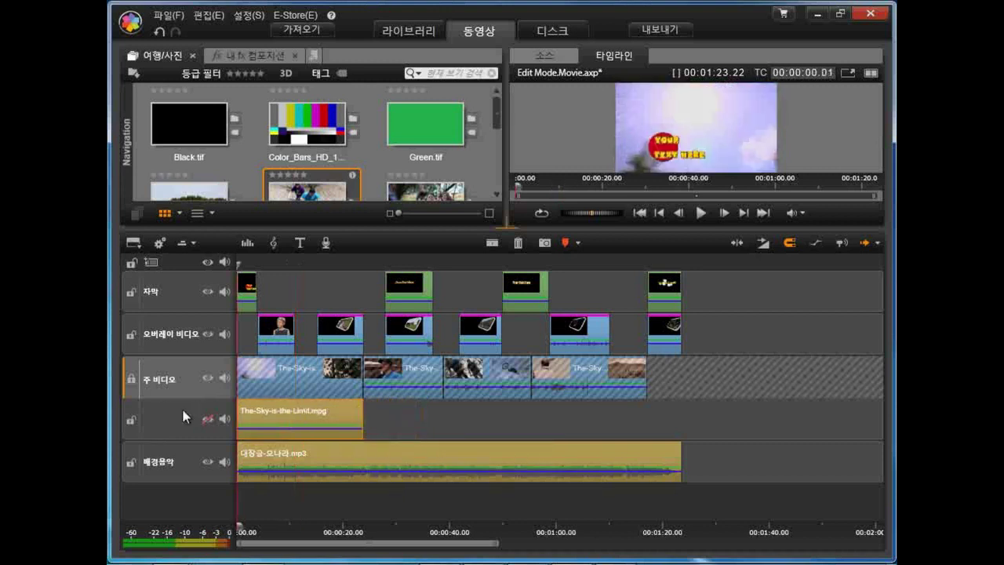
left_click(132, 382)
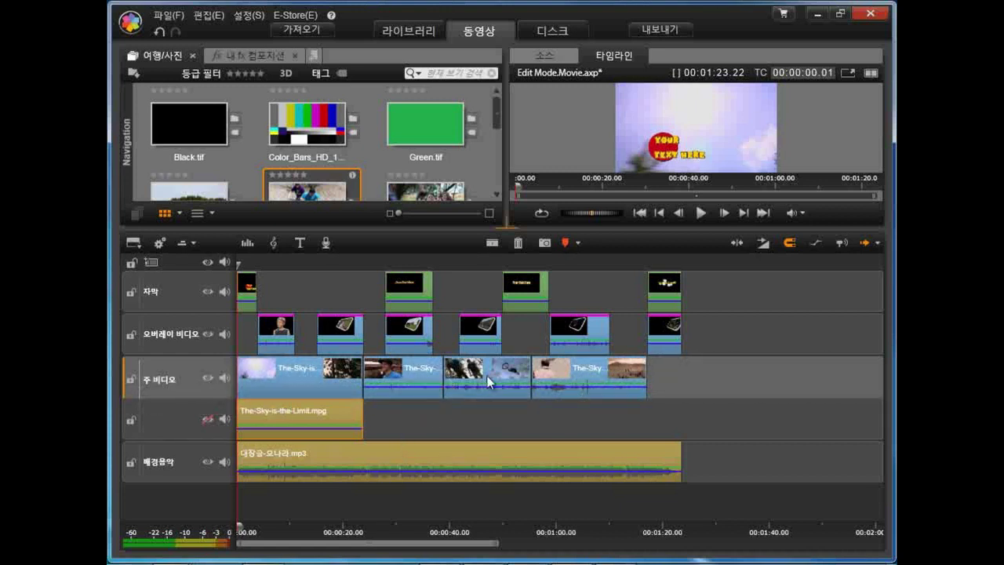
- Select the remaining three clips on the 주 비디오 track together and detach their audio
left_click_drag(645, 415, 410, 376)
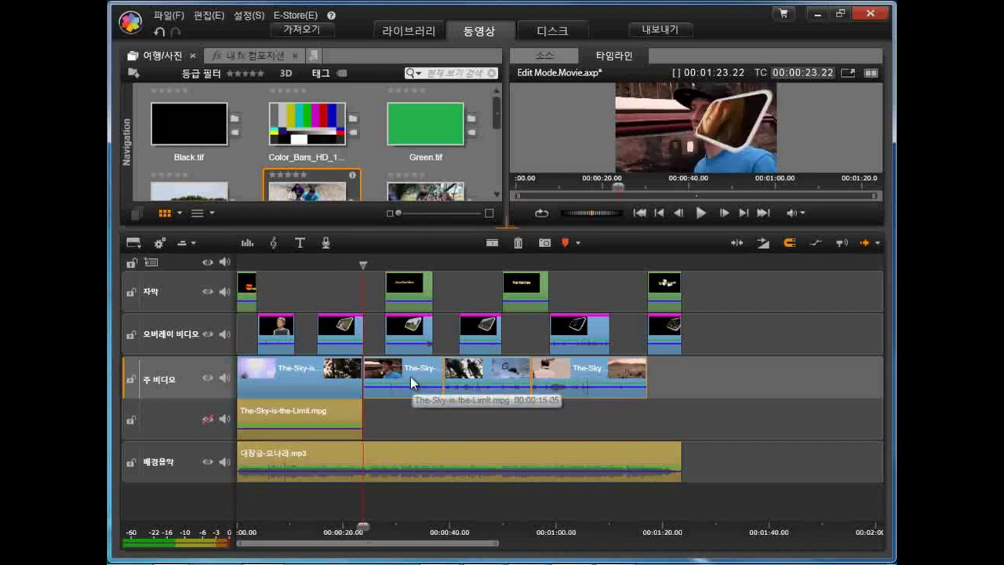
right_click(409, 369)
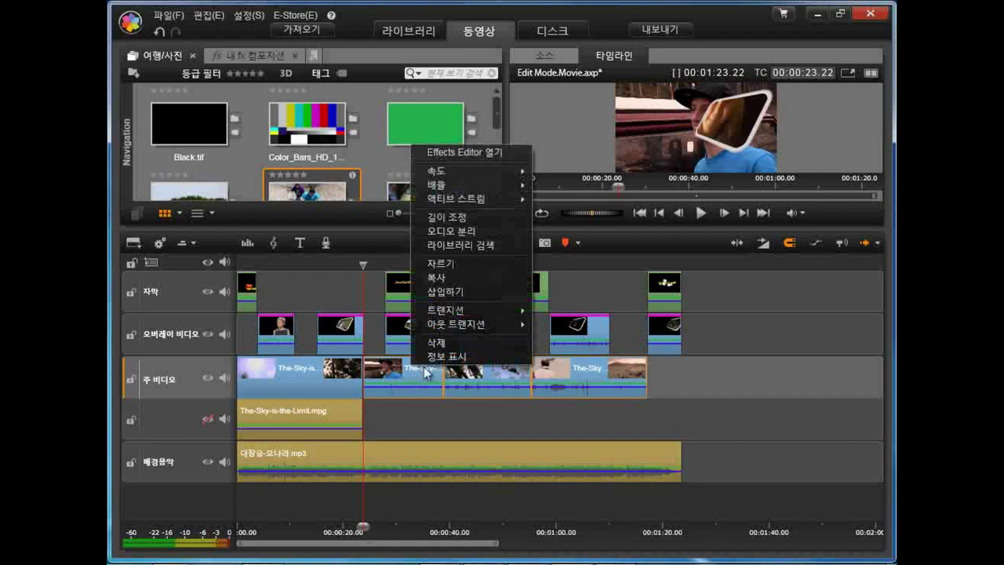
left_click(513, 229)
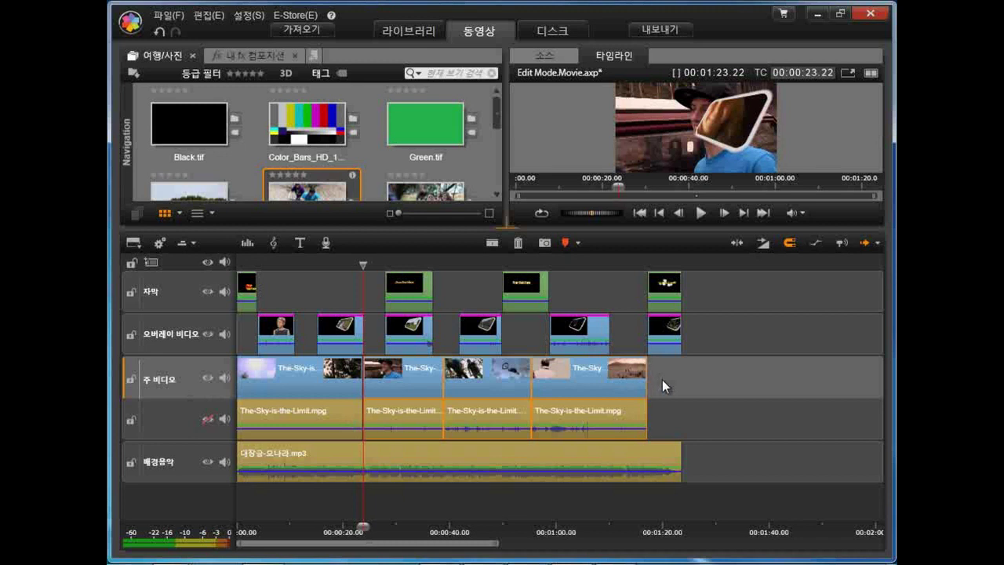
- Lock the detached audio track and rearrange the 주 비디오 clips, moving the second clip to 00:01:26.29 and the last to 00:00:55.10
left_click(132, 421)
left_click_drag(403, 381, 745, 381)
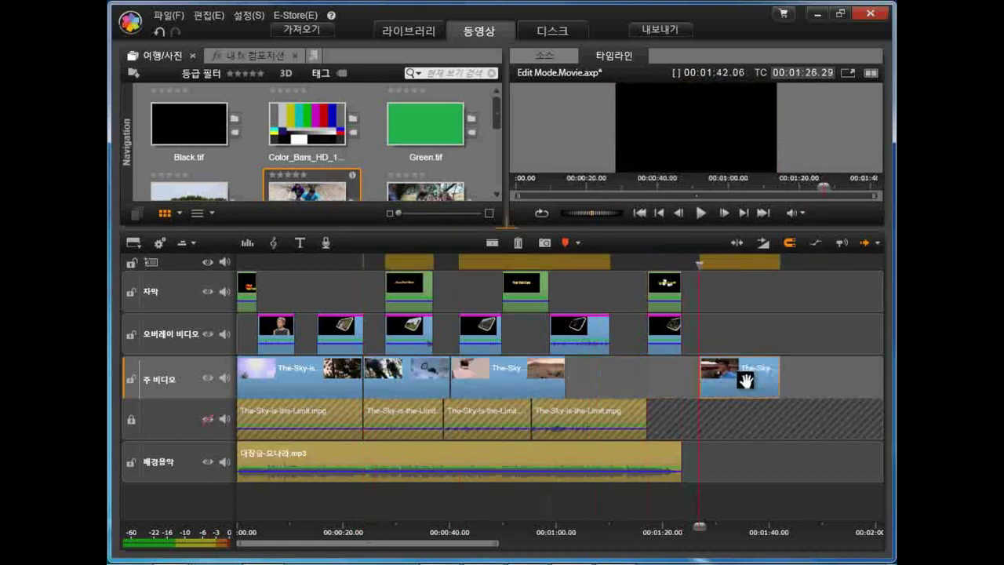
left_click_drag(534, 379, 616, 380)
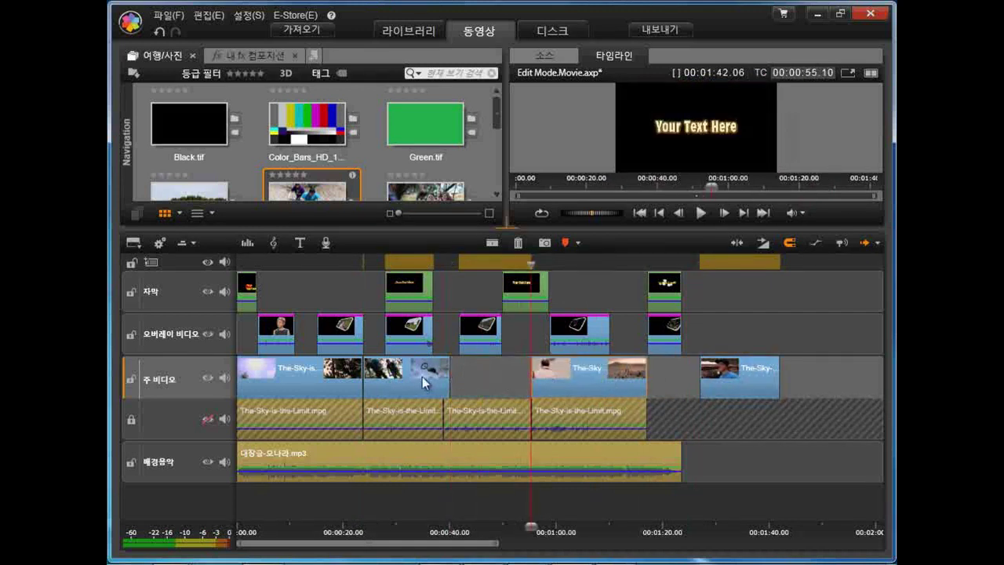
left_click_drag(422, 377, 471, 377)
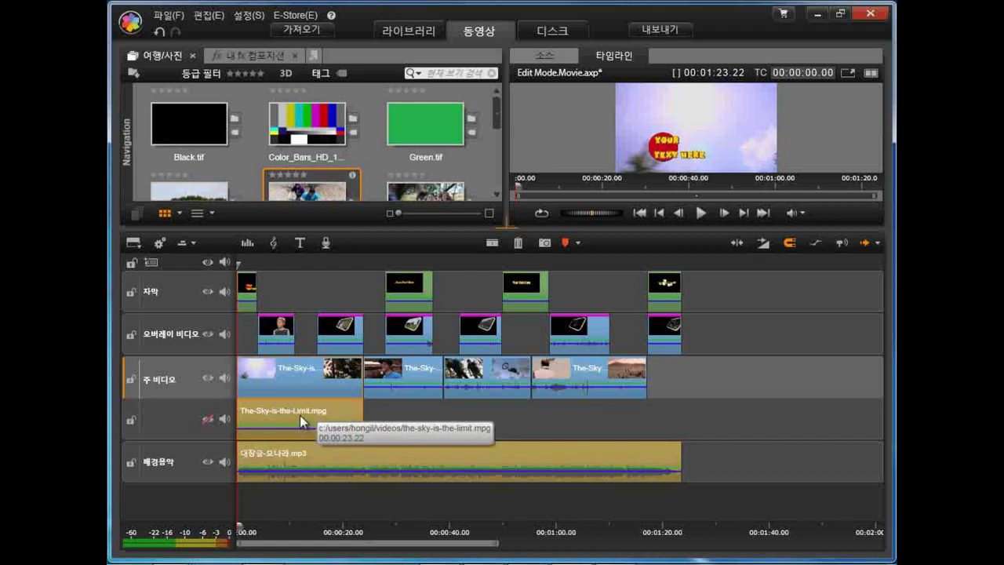
- Delete the first clip's detached audio and turn the audio active stream back on for its video clip
right_click(297, 411)
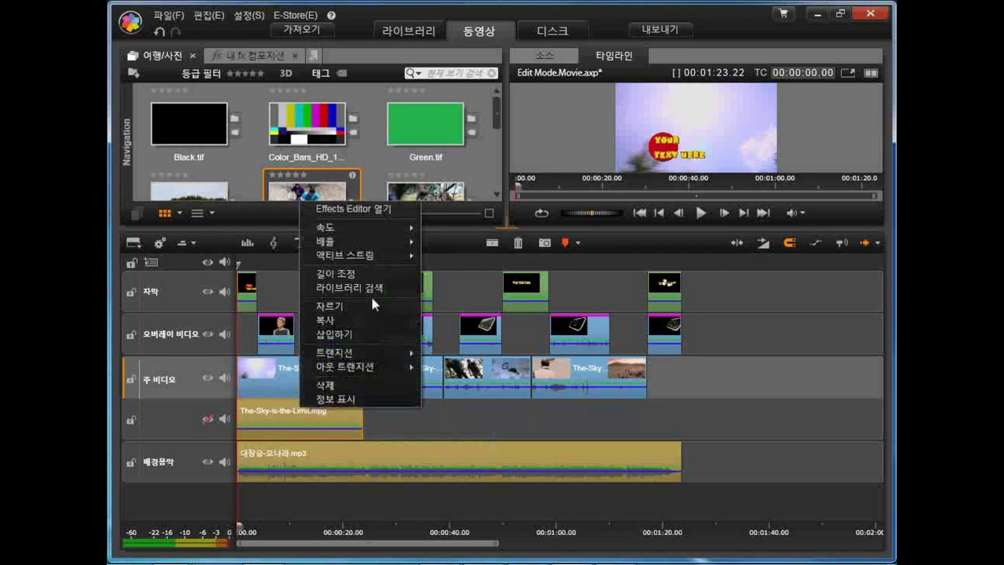
left_click(396, 386)
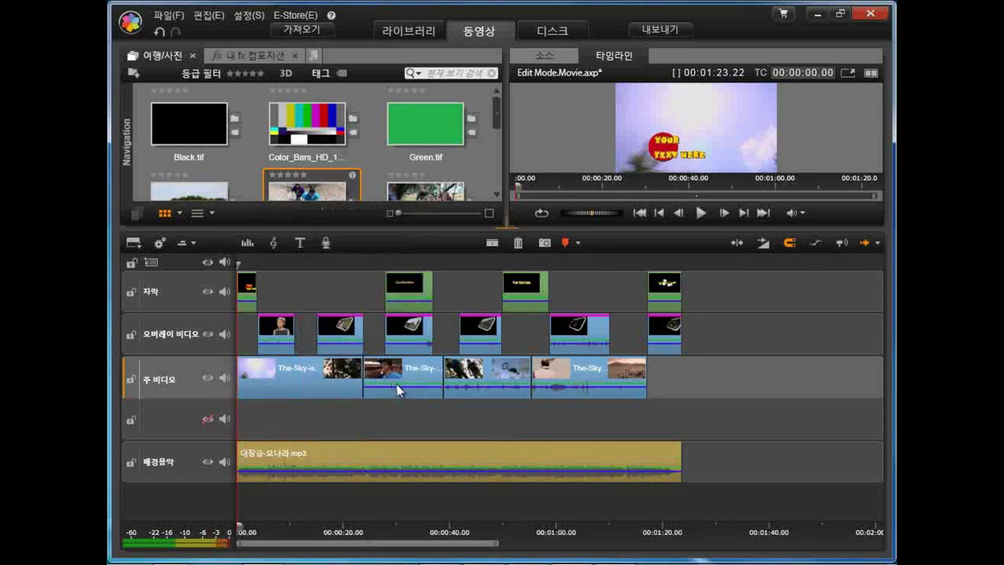
right_click(298, 379)
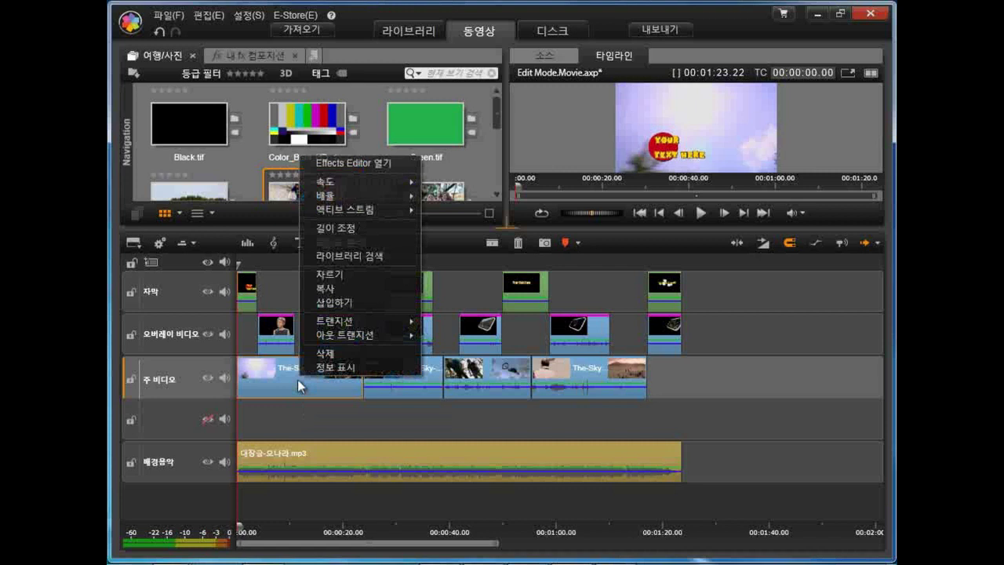
mouse_move(396, 212)
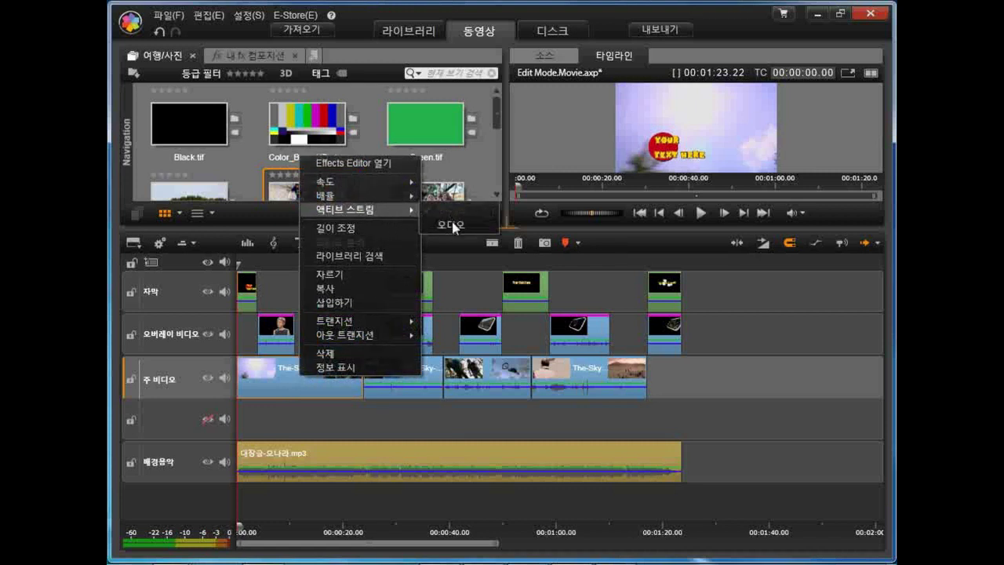
left_click(453, 231)
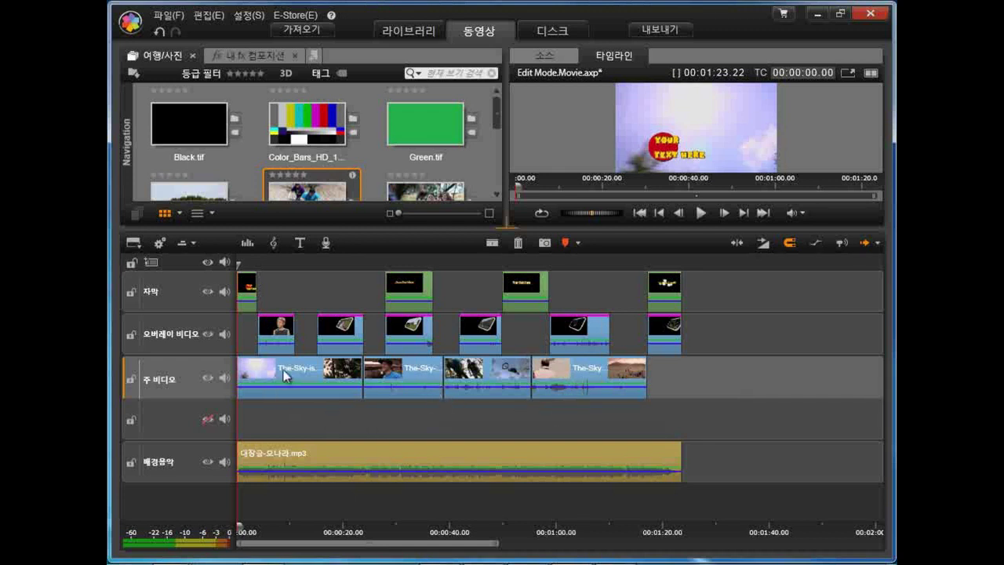
- Turn off the video active stream of the first 주 비디오 clip and move the playhead to 00:00:12.18
right_click(327, 376)
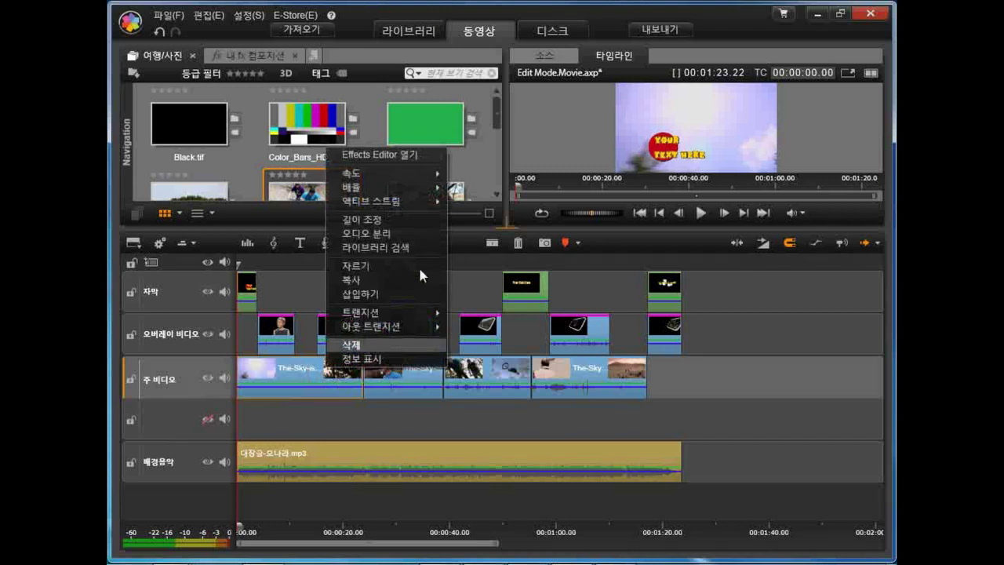
mouse_move(425, 207)
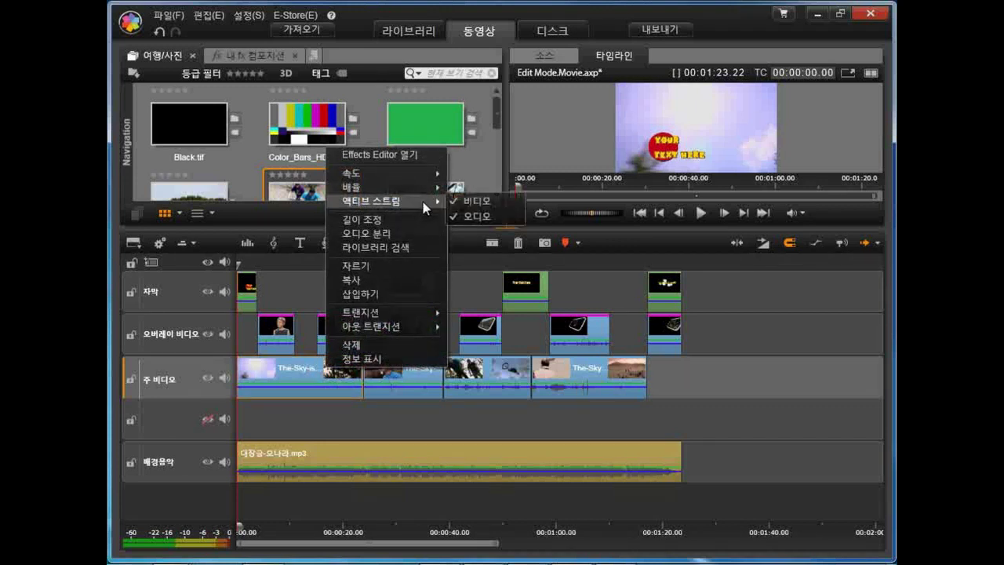
left_click(487, 202)
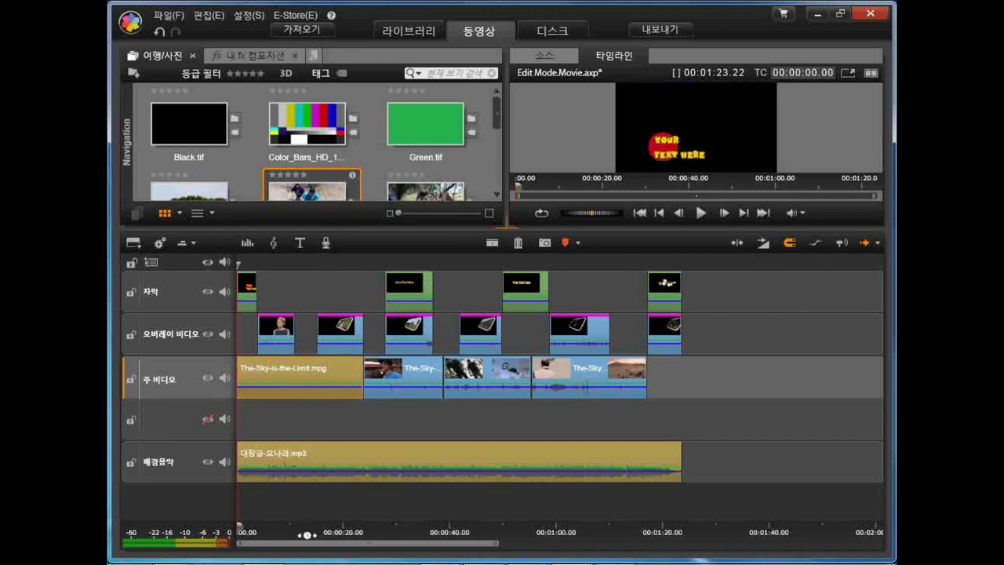
left_click(307, 531)
left_click(304, 531)
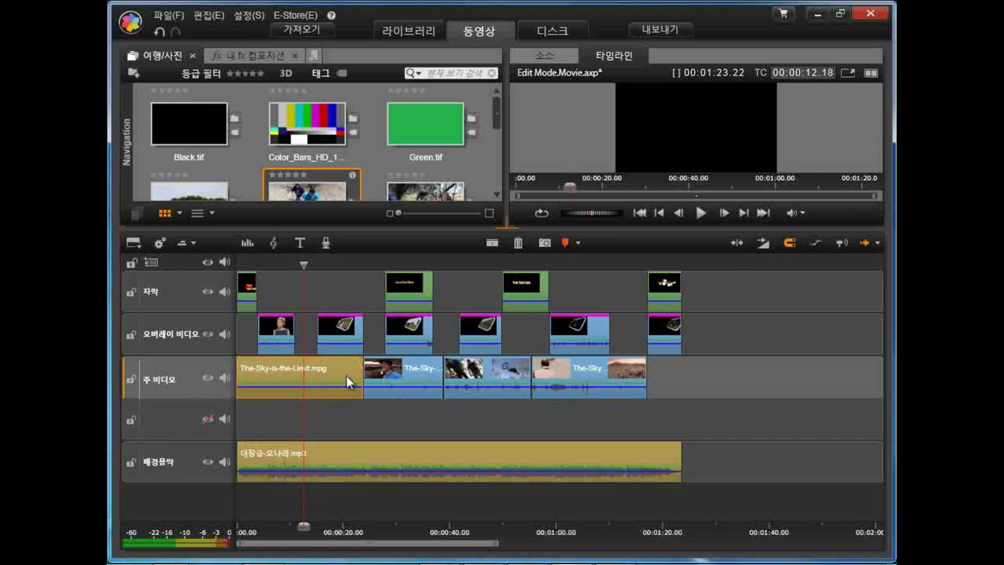
- Turn the second 주 비디오 clip's audio active stream off and back on, moving the playhead to 00:00:25.11 in between
right_click(404, 369)
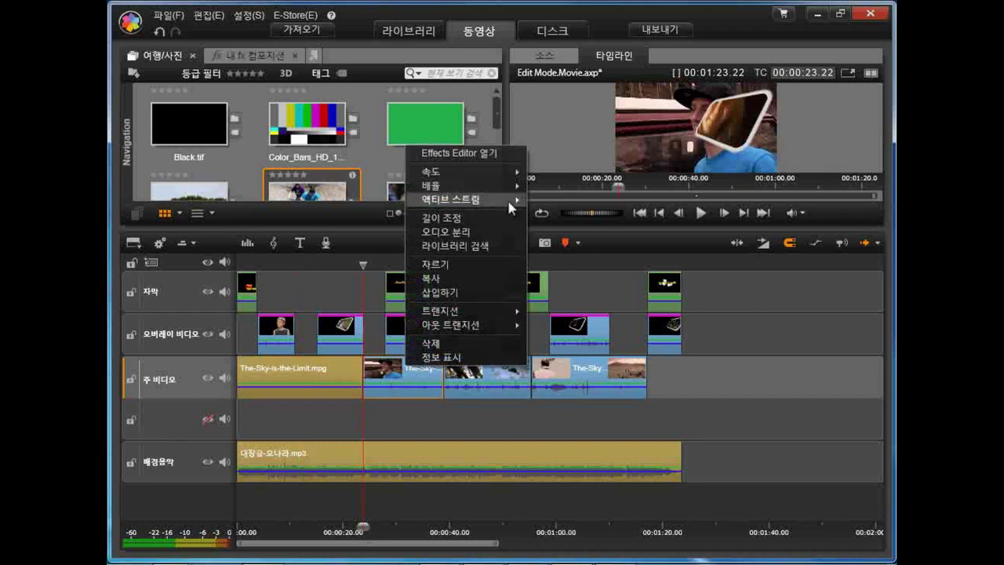
mouse_move(495, 206)
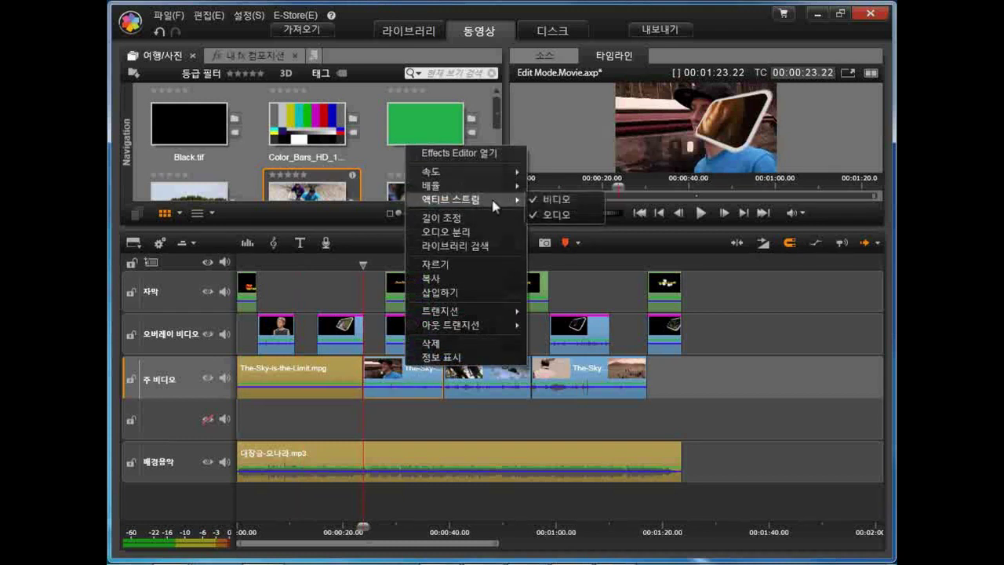
left_click(553, 216)
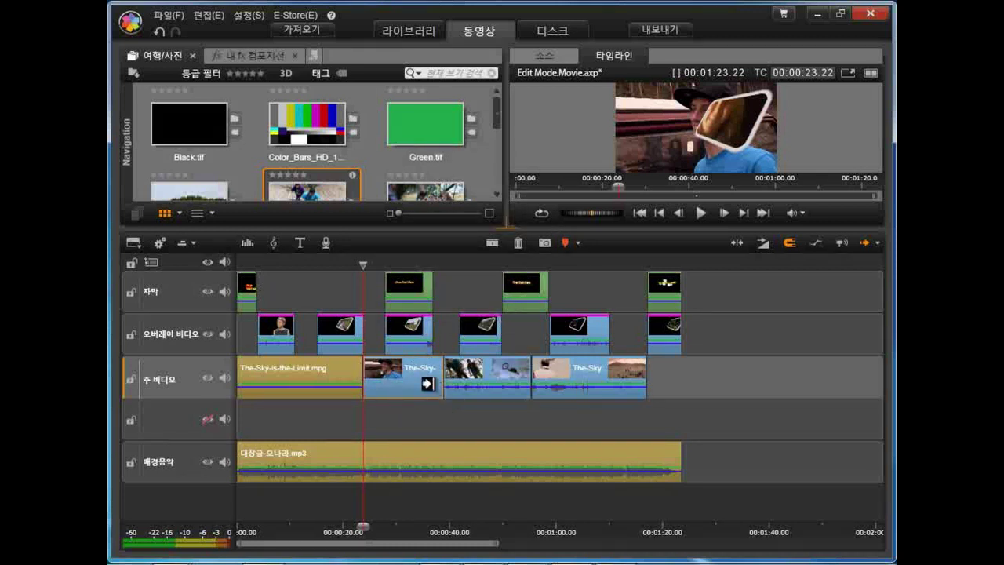
left_click_drag(362, 264, 371, 267)
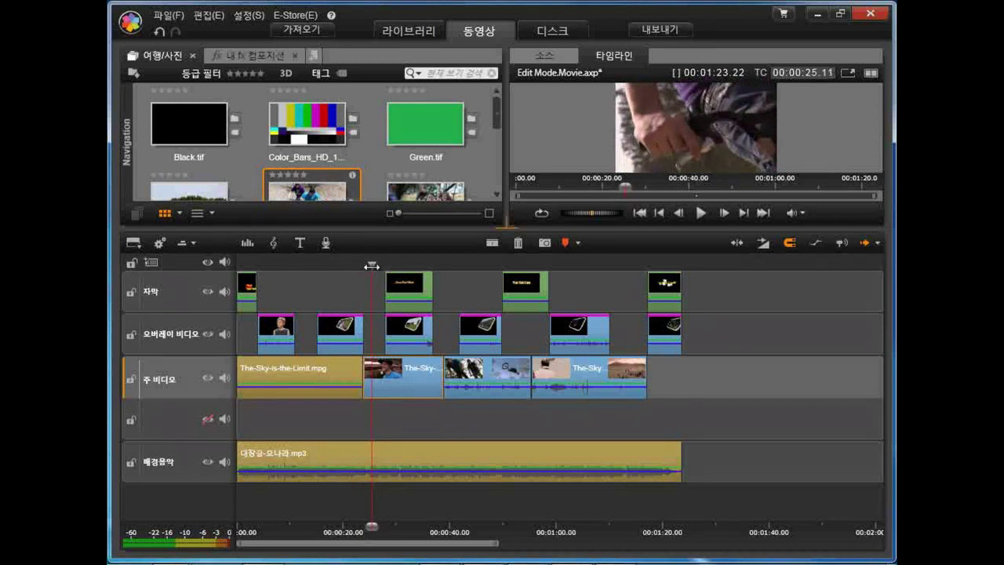
right_click(398, 369)
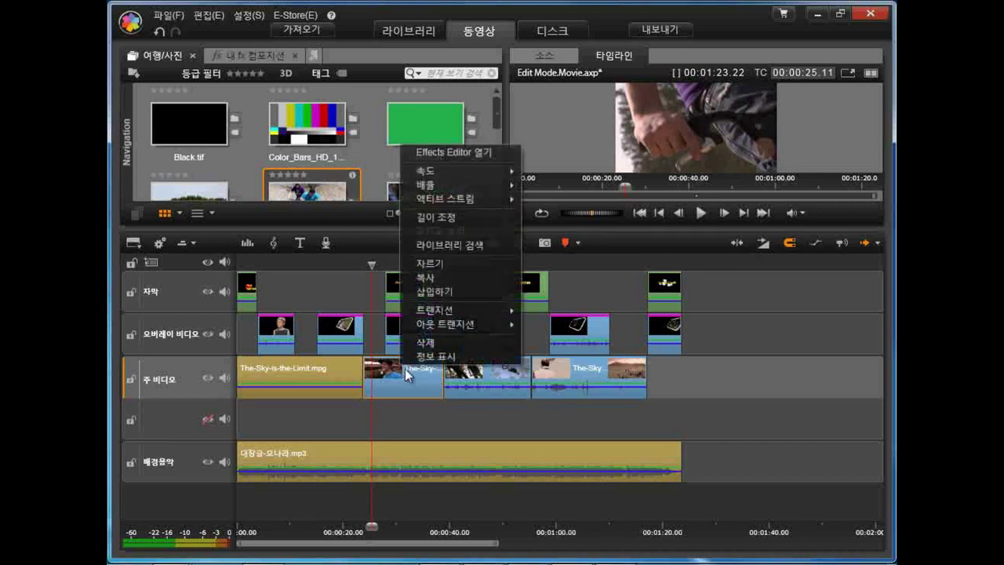
mouse_move(502, 204)
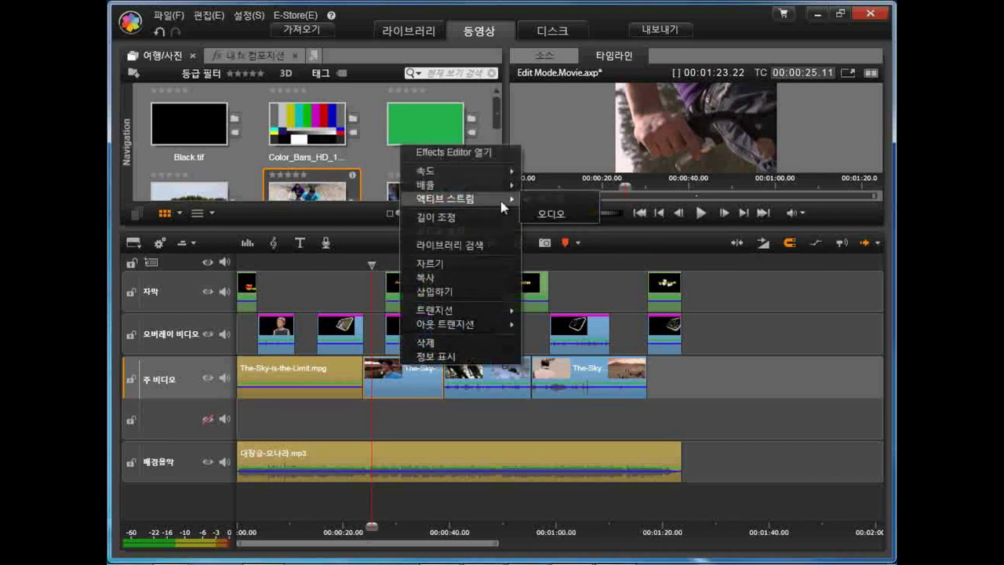
left_click(554, 214)
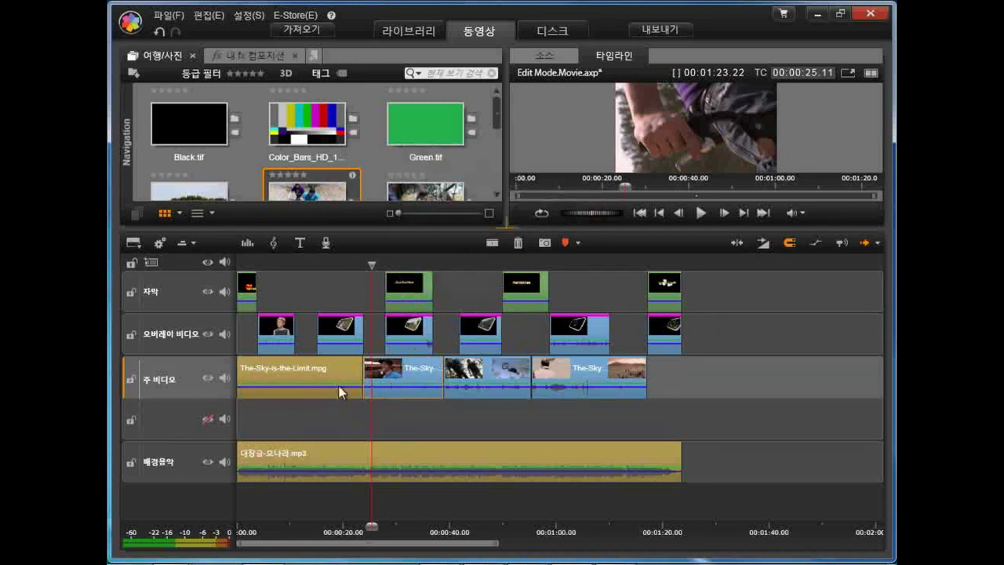
- Turn the video active stream back on for the first 주 비디오 clip
right_click(298, 369)
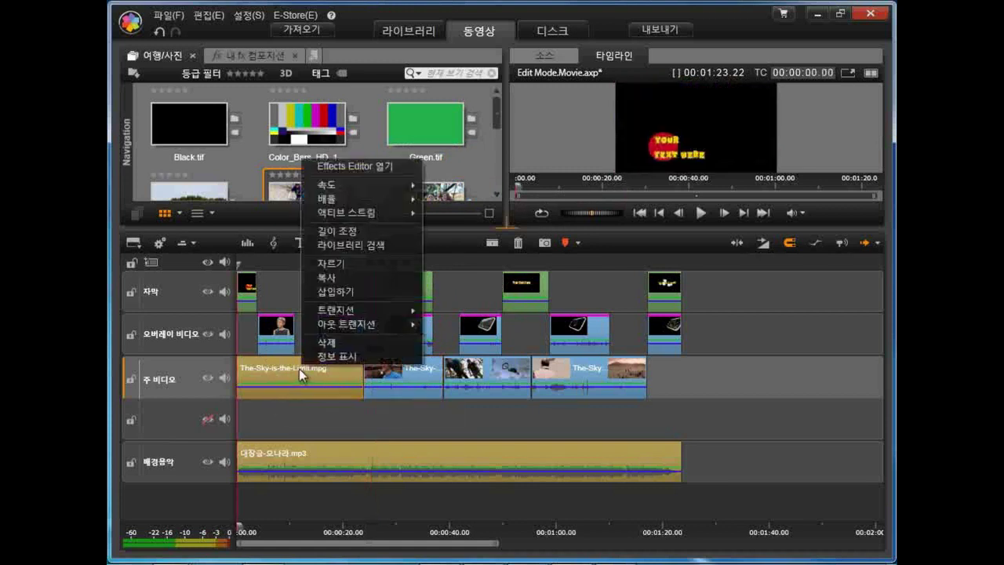
mouse_move(400, 217)
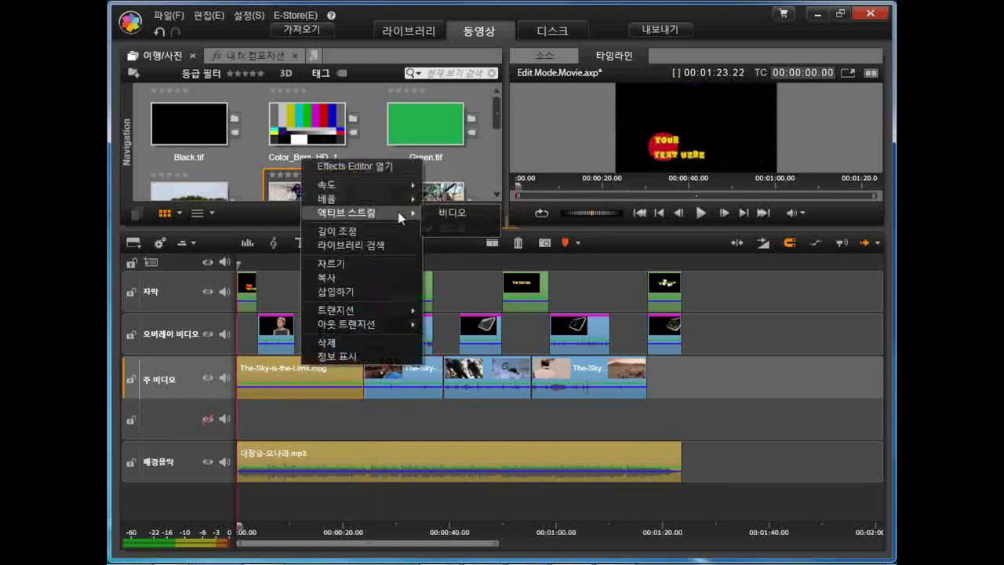
left_click(454, 212)
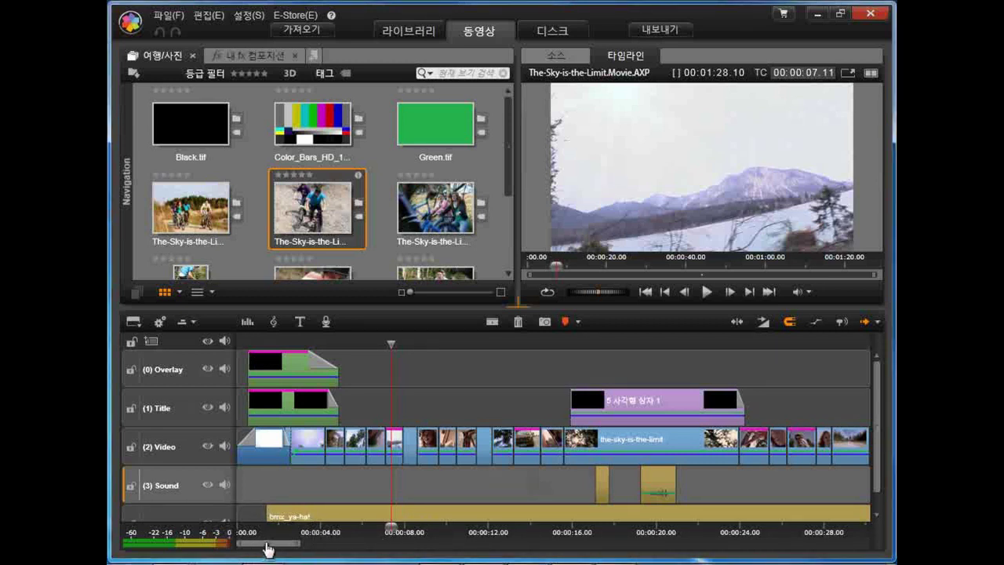
- In The-Sky-is-the-Limit movie, move the playhead to 00:00:05.21 and add a marker there
mouse_move(269, 548)
left_mouse_down()
mouse_move(410, 551)
mouse_move(257, 549)
left_mouse_up()
left_click_drag(379, 531, 356, 532)
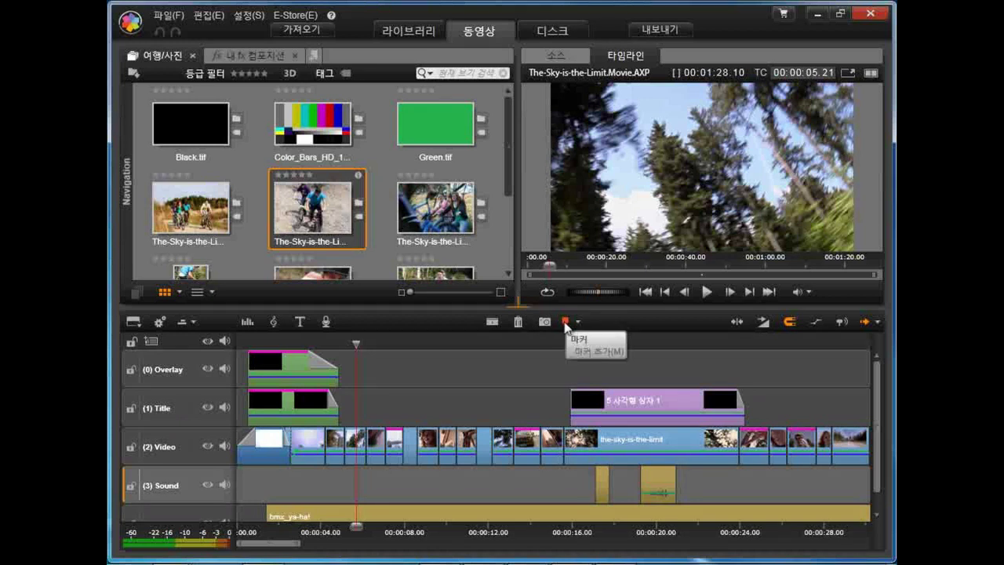
left_click(565, 323)
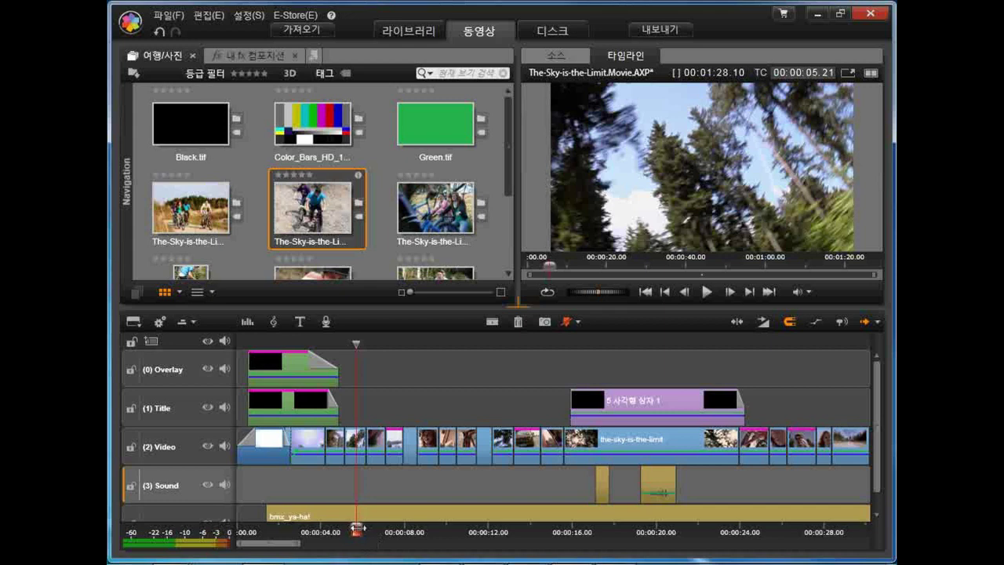
- Add markers at 00:00:28.27 and 00:01:15.09, and move the playhead off the last one to 00:01:14.17
left_click_drag(356, 529, 630, 497)
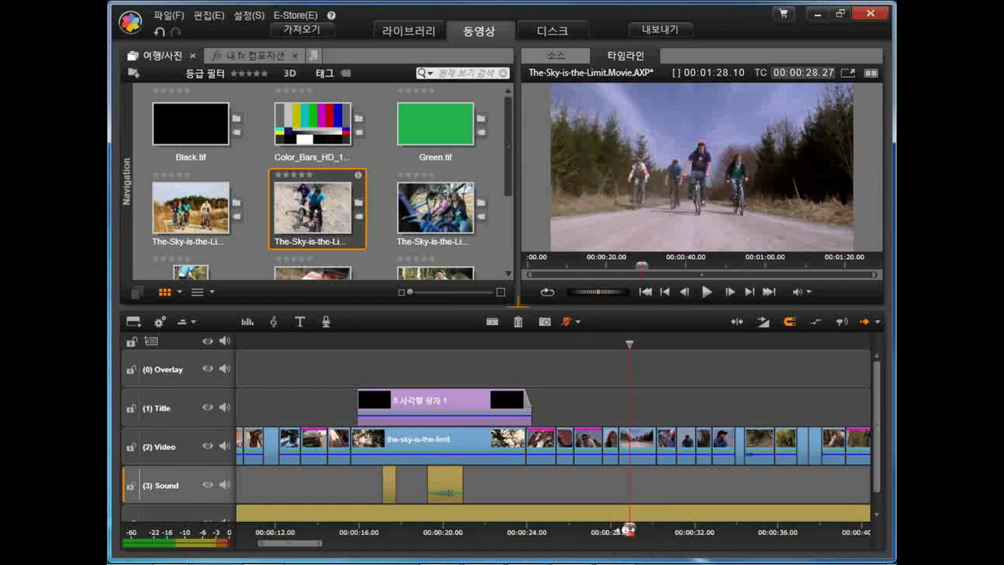
left_click_drag(630, 527, 867, 527)
left_click_drag(765, 520, 722, 517)
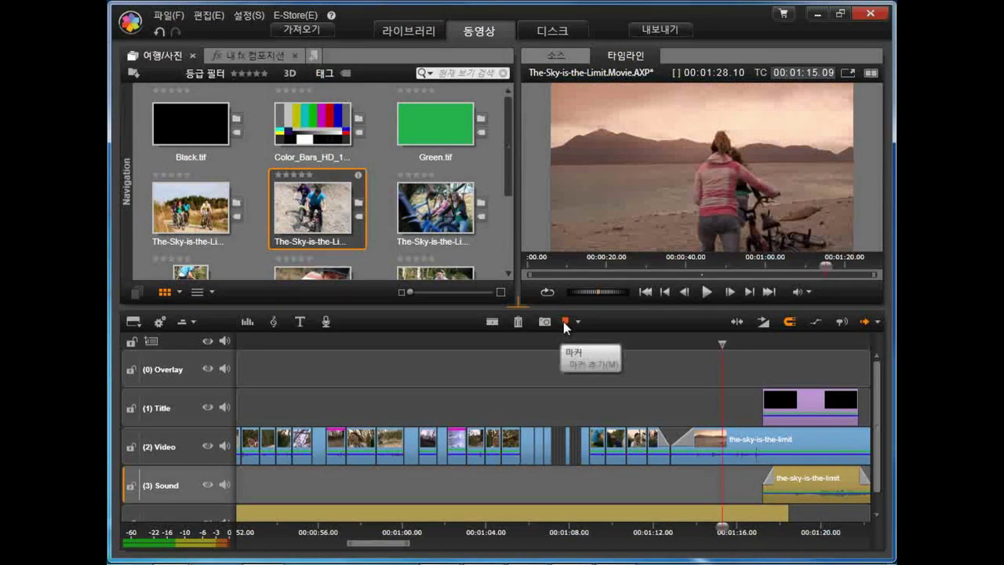
left_click(563, 322)
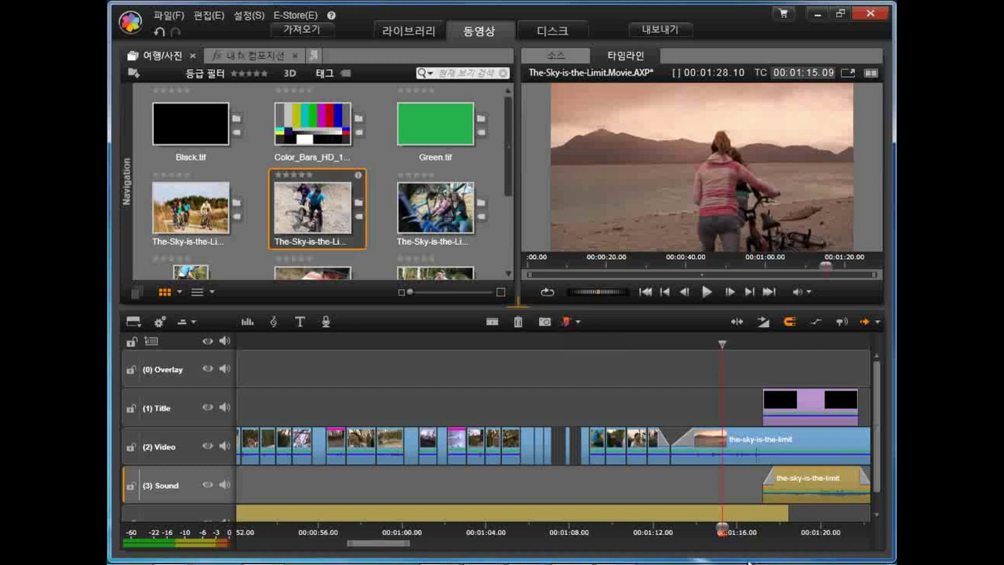
left_click(706, 528)
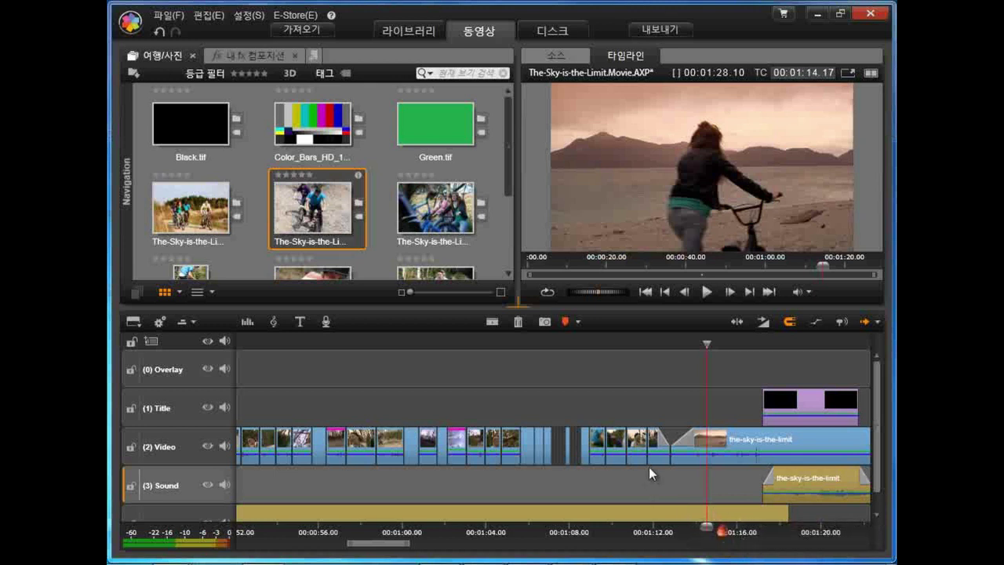
- Open the marker panel over the timeline and jump through all three markers, ending on 마커_1
left_click(578, 323)
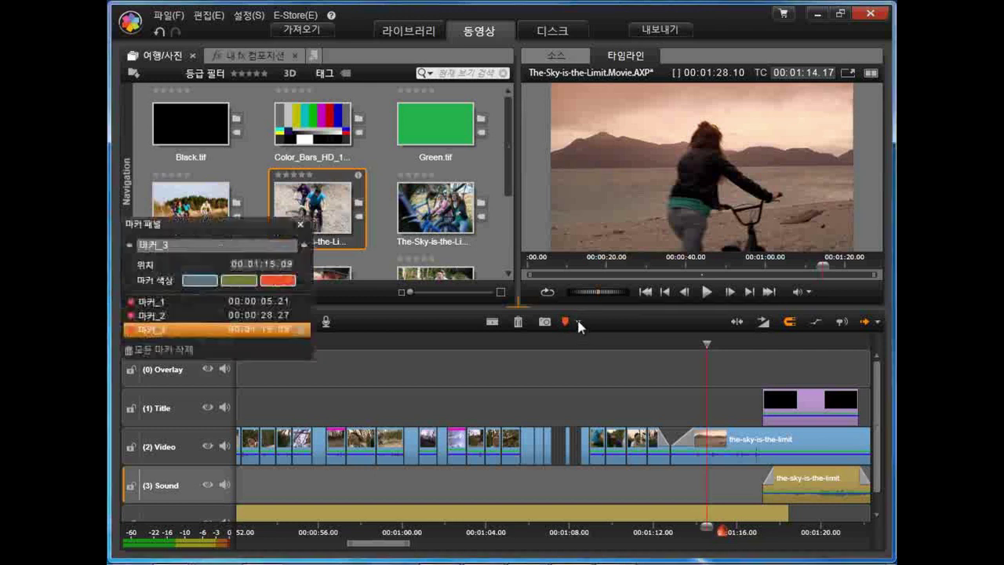
mouse_move(207, 223)
left_mouse_down()
mouse_move(336, 280)
mouse_move(432, 293)
mouse_move(442, 293)
mouse_move(454, 248)
left_mouse_up()
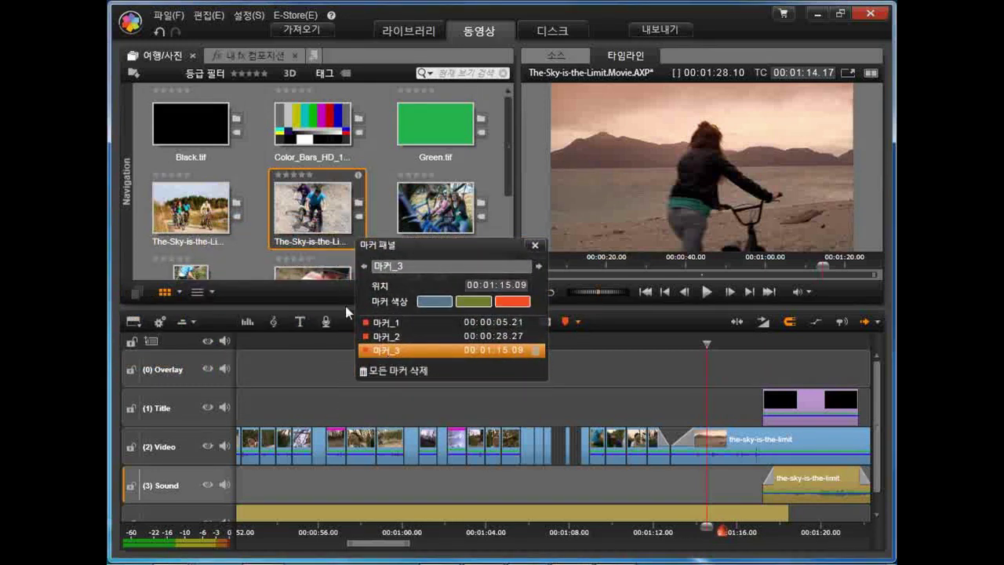
left_click(398, 323)
left_click(401, 336)
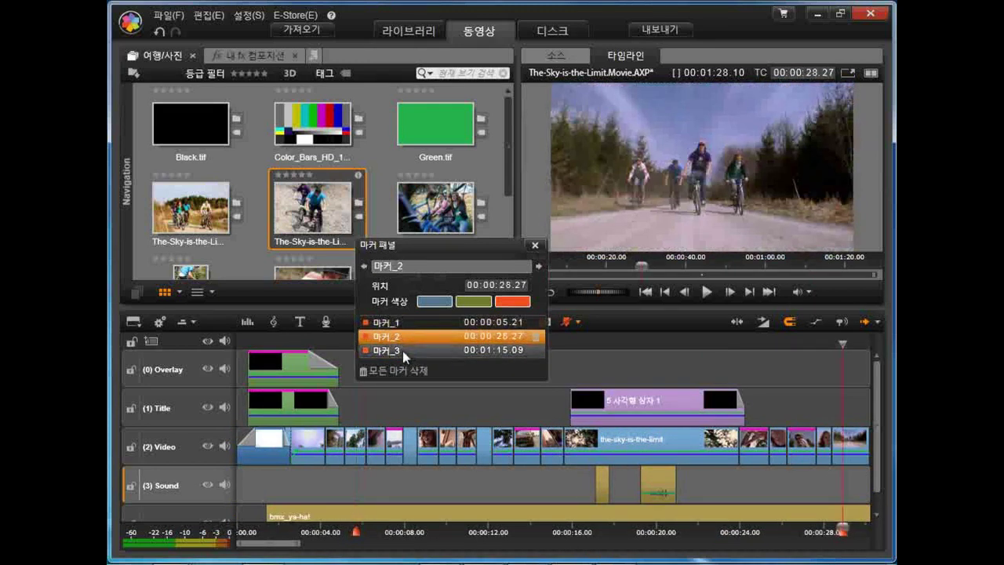
left_click(403, 351)
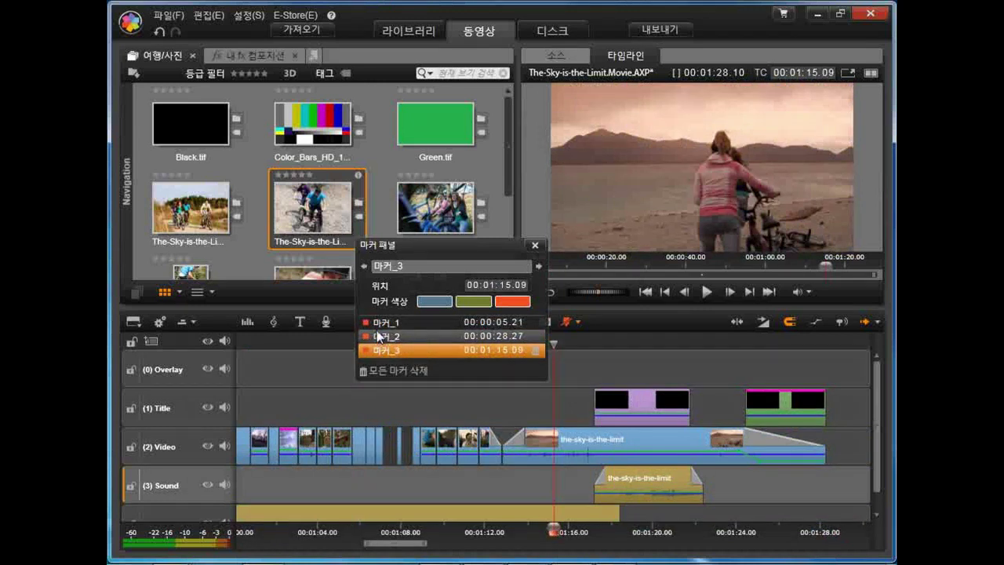
left_click(401, 324)
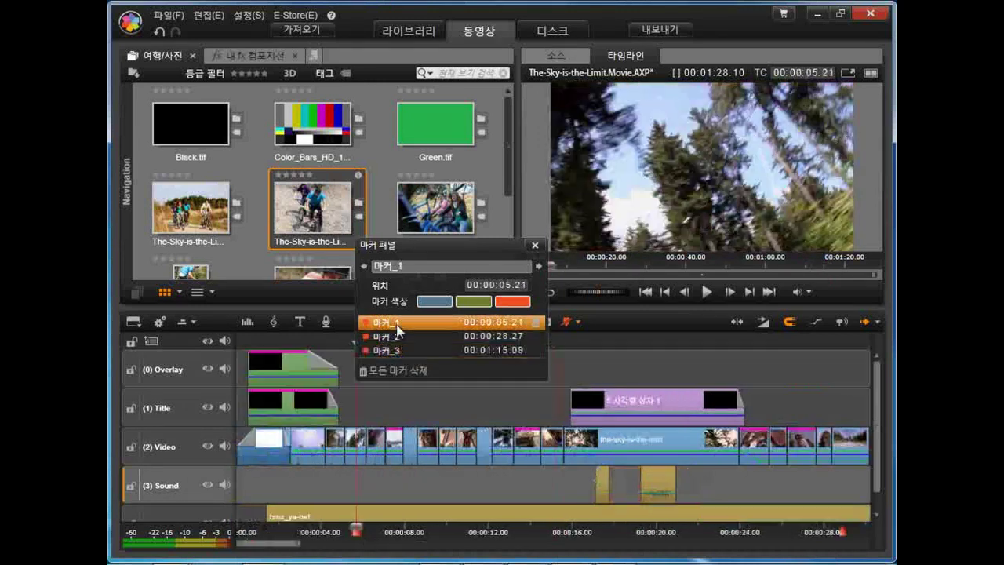
- Rename the marker at 00:00:05.21 as 산 and the marker at 00:00:28.27 as 자전거
double_click(400, 266)
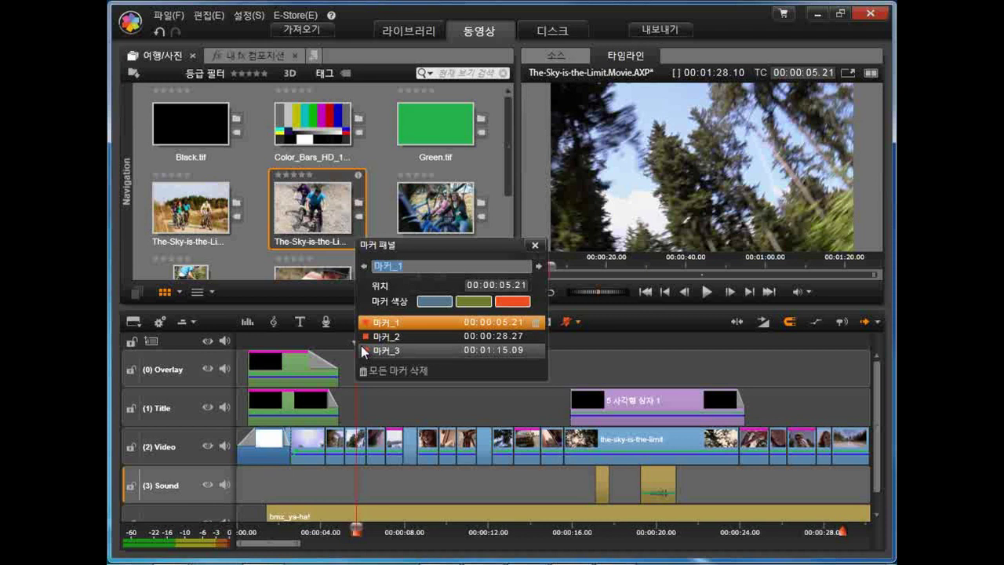
type("장")
key("Return")
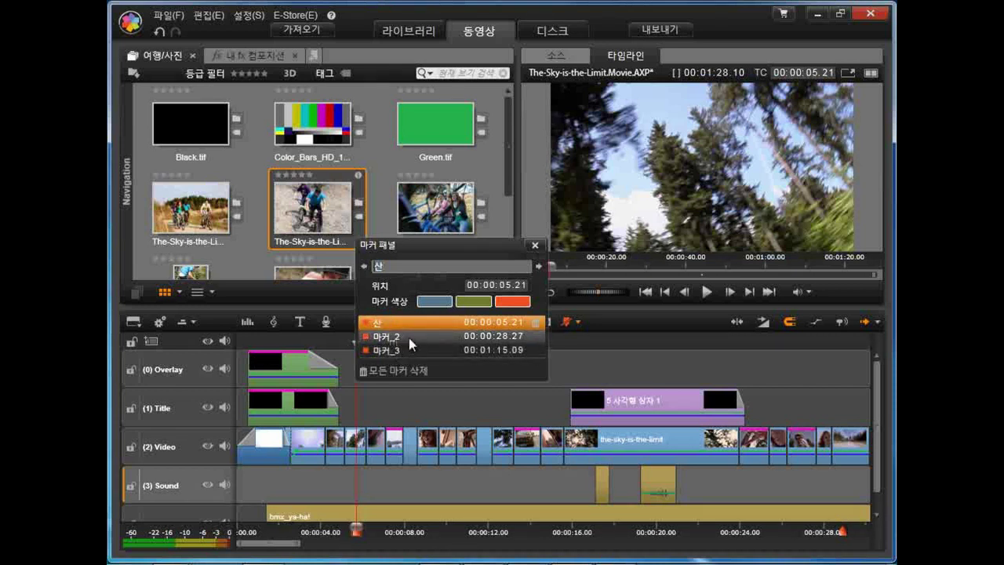
left_click(409, 337)
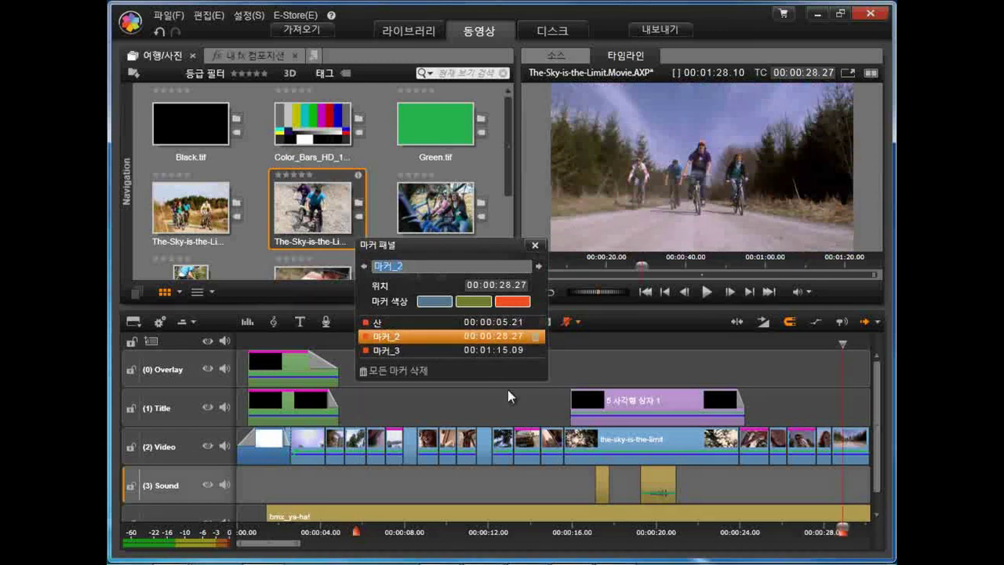
type("사전")
type("거")
key("Return")
- Rename the marker at 00:01:15.09 as 바다 and set its colour to blue
left_click(401, 354)
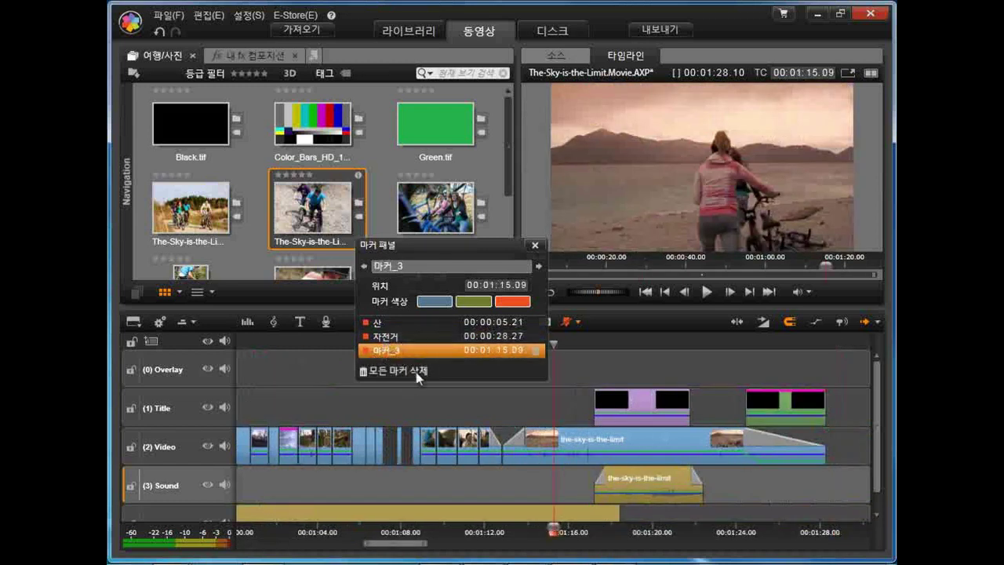
left_click_drag(421, 265, 305, 275)
type("바디")
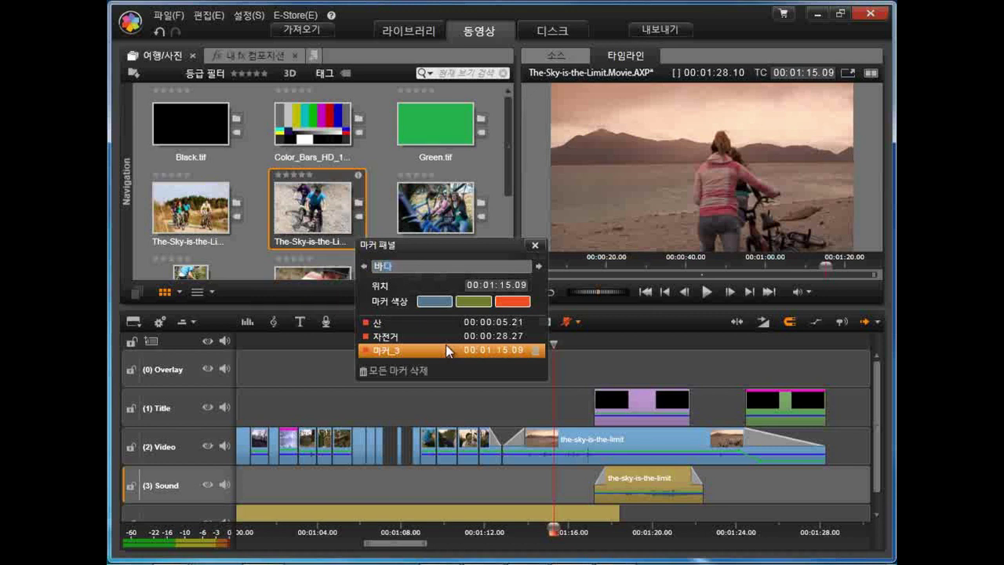
key("Return")
left_click(438, 305)
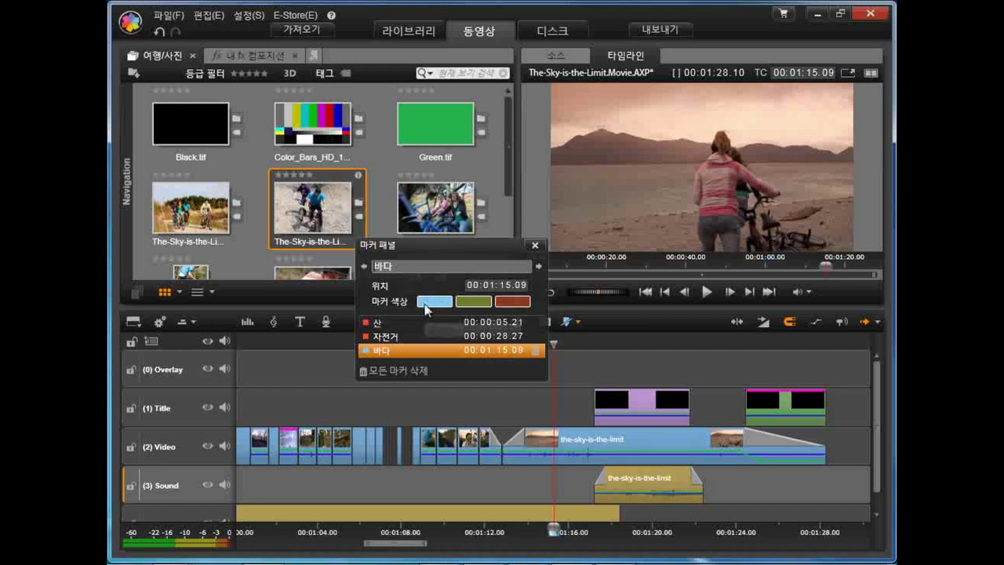
- Set the colour of the 산 marker to green and close the marker panel
left_click(390, 325)
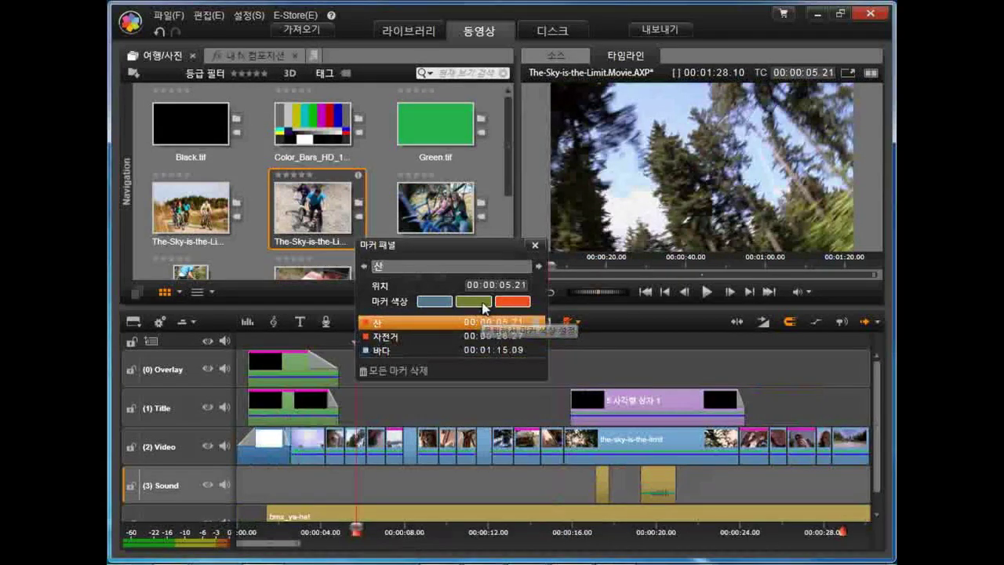
left_click(483, 304)
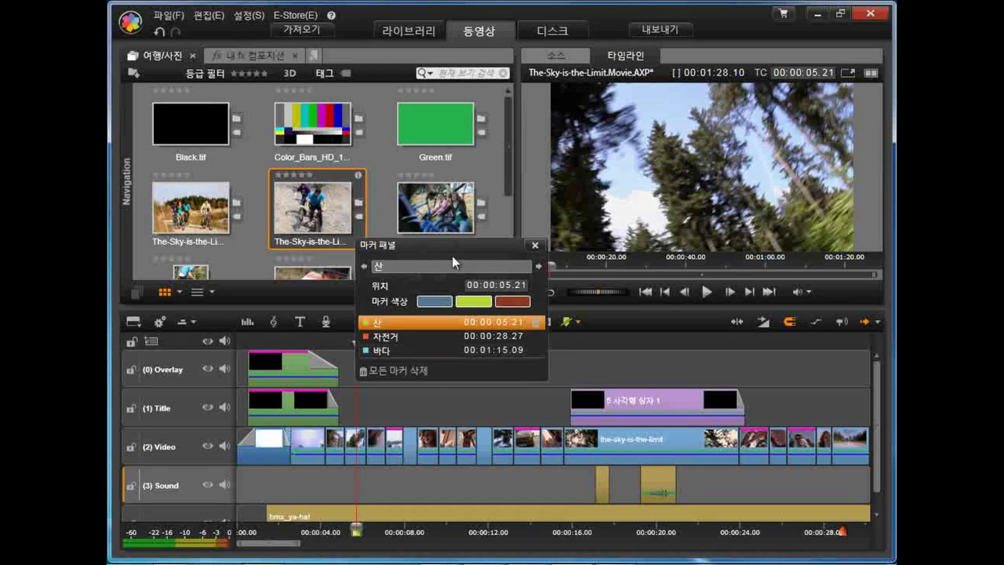
left_click(535, 248)
- Move the playhead to 00:00:12.14 and reopen the marker list with the 바다 marker in reach
left_click(497, 345)
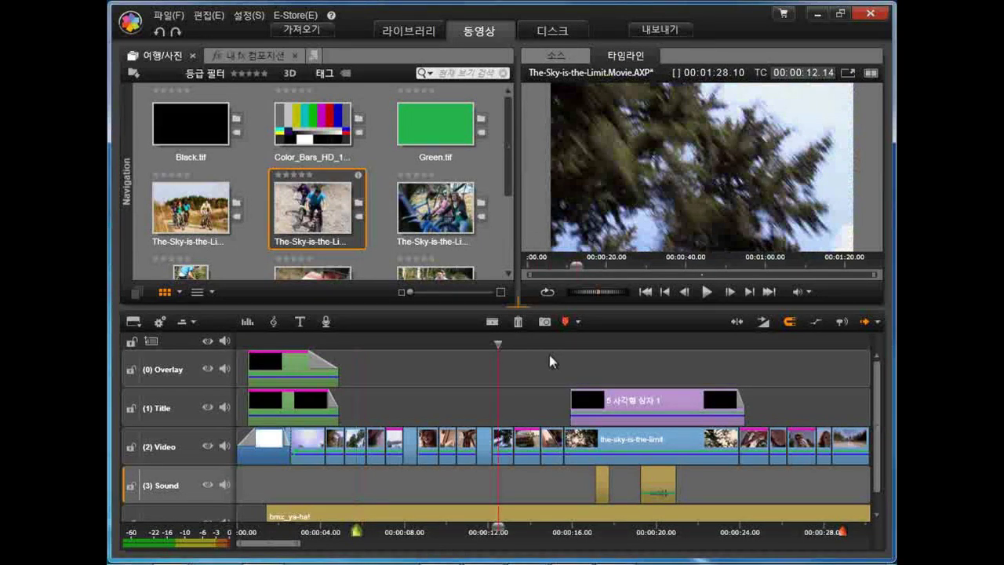
left_click(579, 323)
left_click(579, 323)
left_click(578, 323)
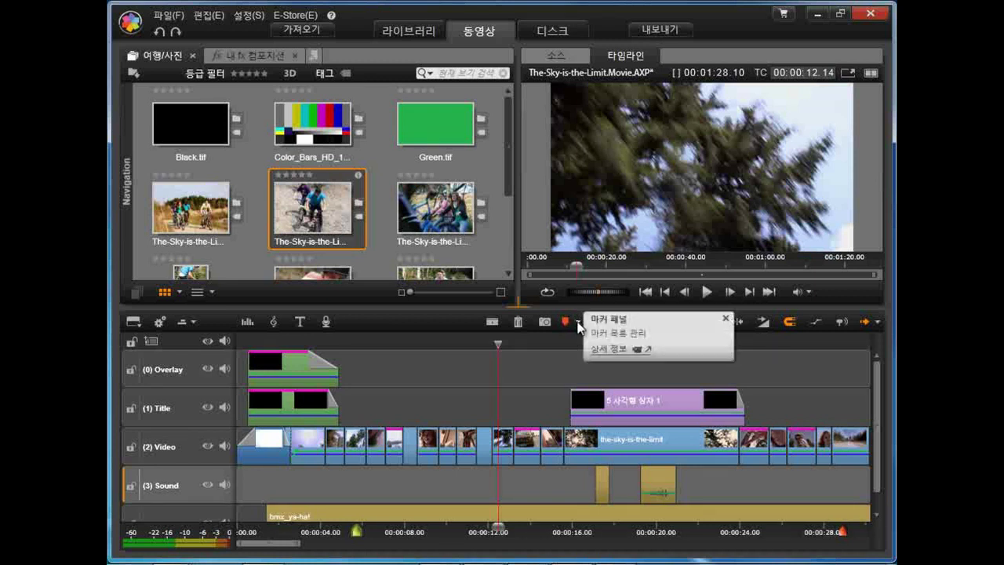
left_click(608, 320)
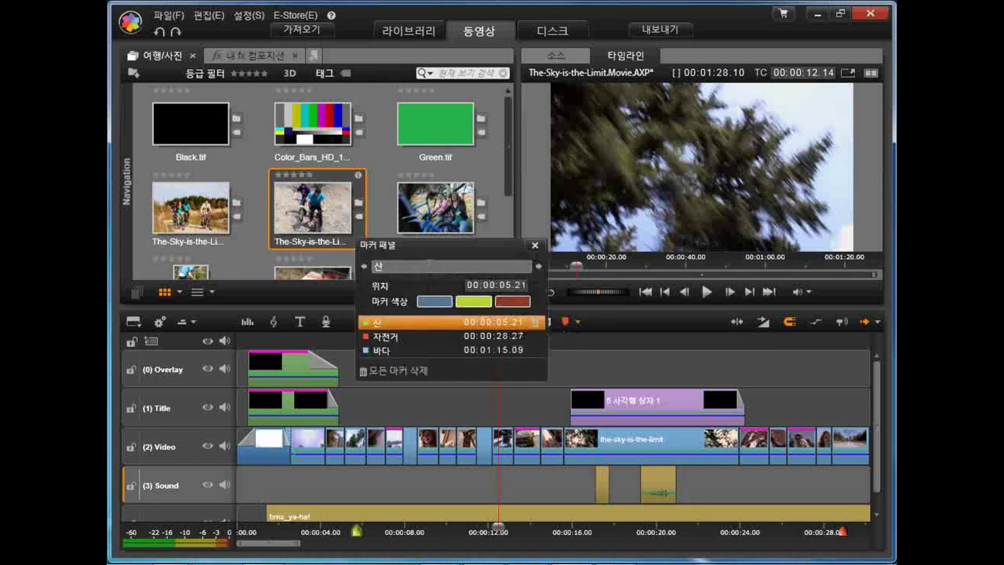
left_click_drag(442, 247, 422, 249)
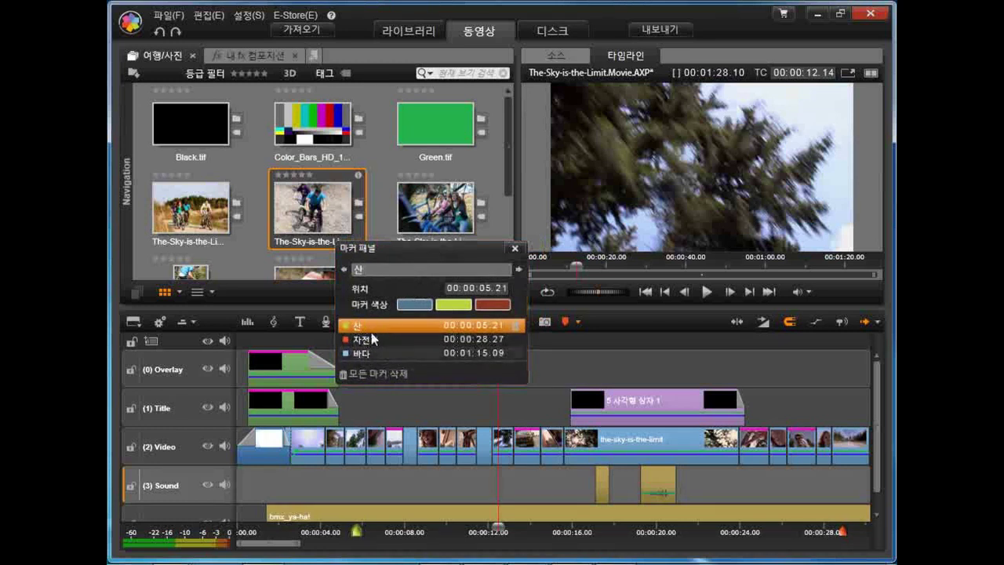
left_click(366, 356)
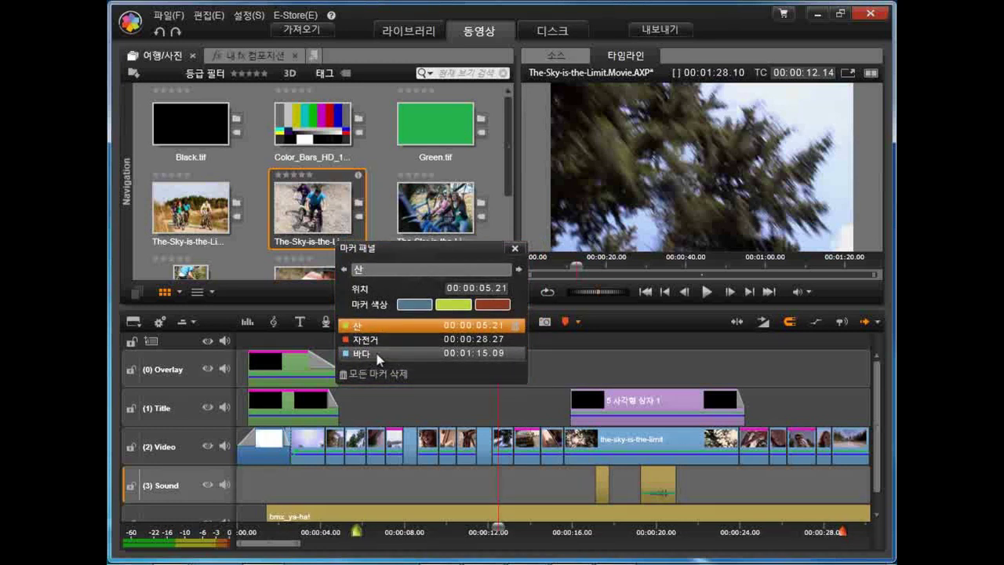